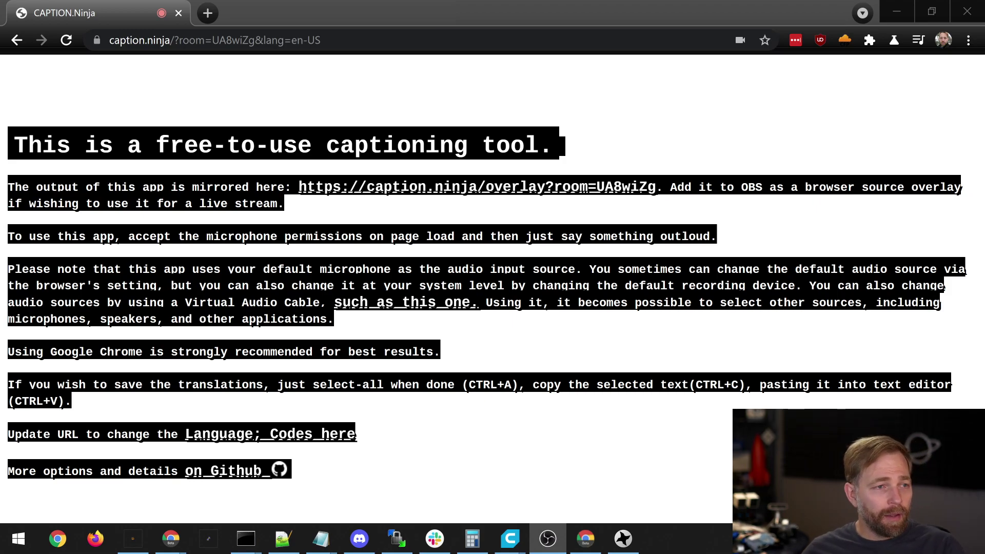
pyautogui.moveTo(169, 39); pyautogui.dragTo(328, 40)
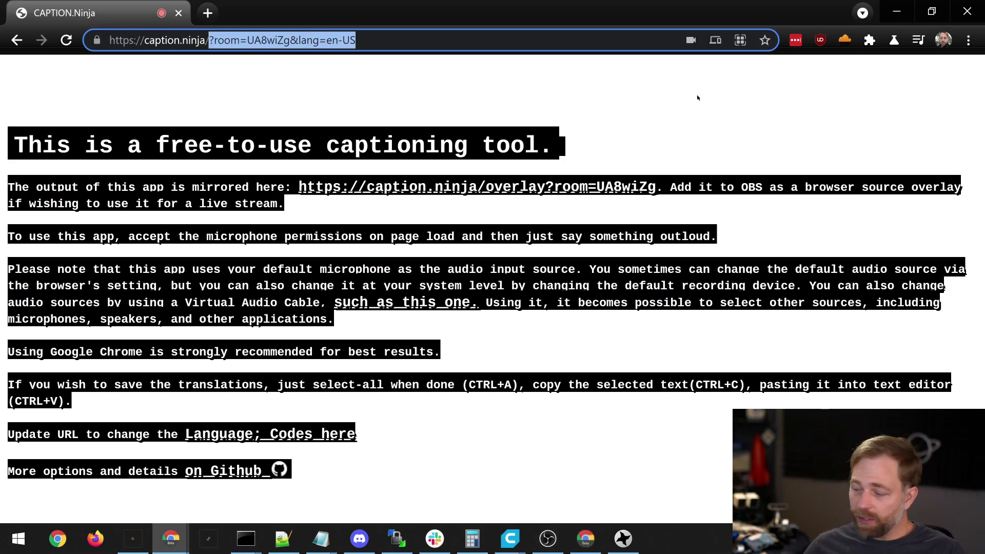
pyautogui.press('BackSpace')
pyautogui.press('Return')
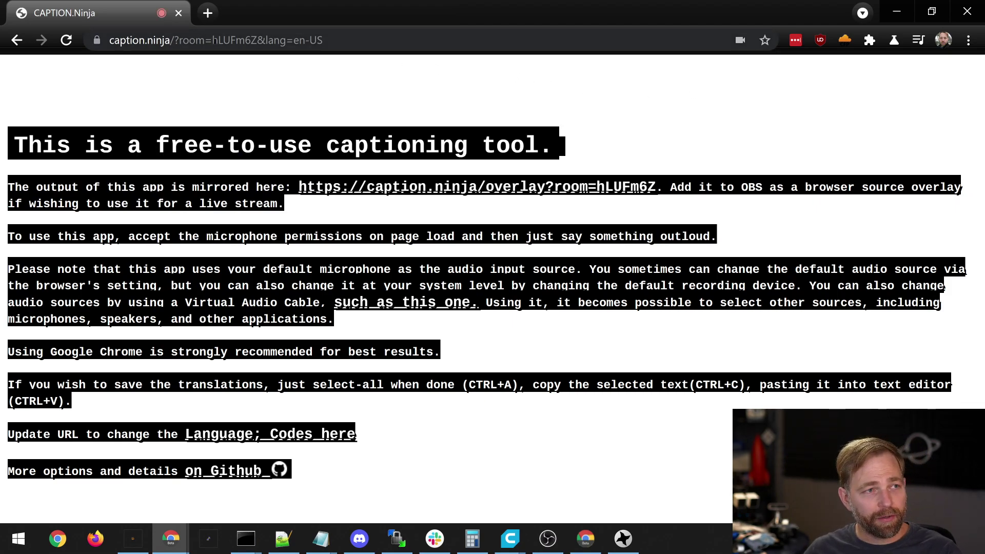
pyautogui.doubleClick(270, 40)
pyautogui.moveTo(358, 40); pyautogui.dragTo(329, 40)
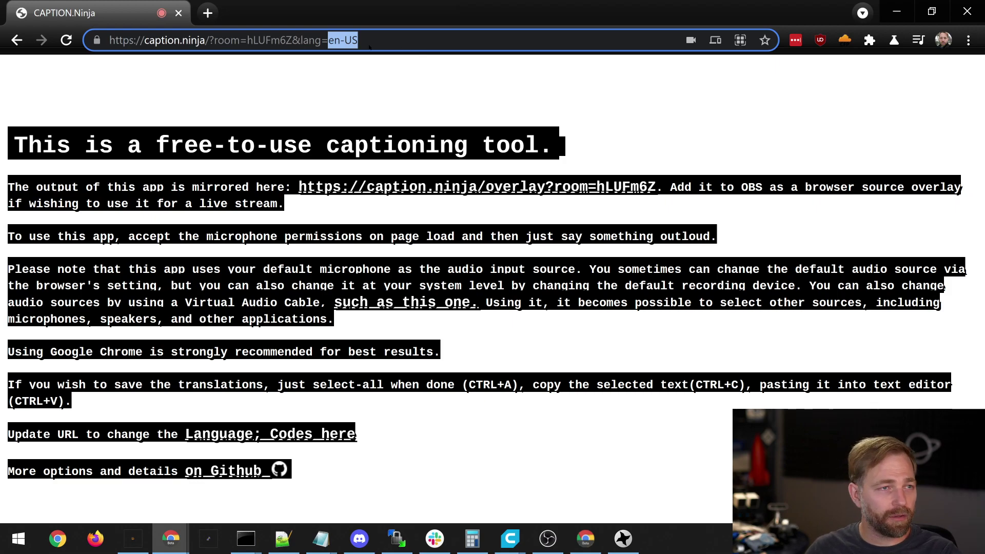
pyautogui.doubleClick(269, 40)
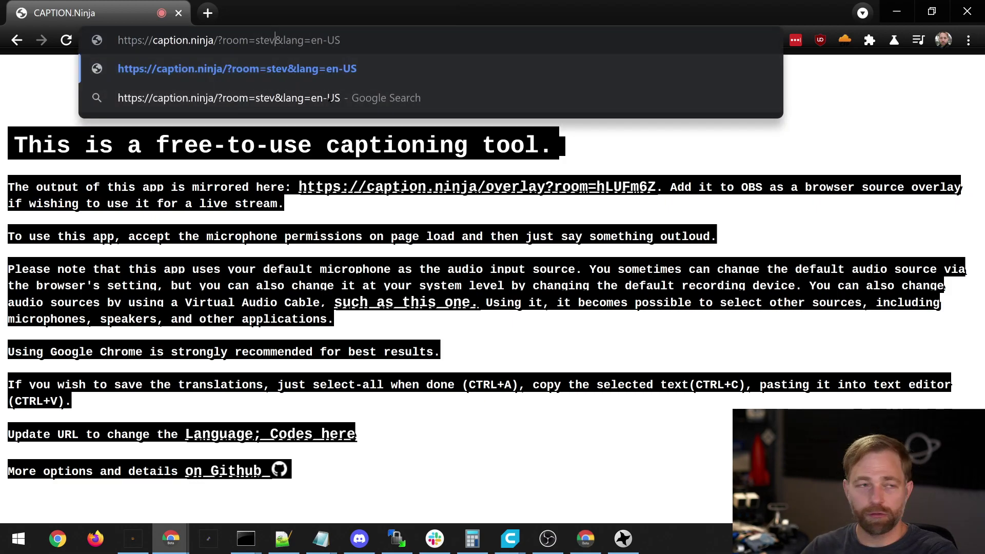
pyautogui.press('Return')
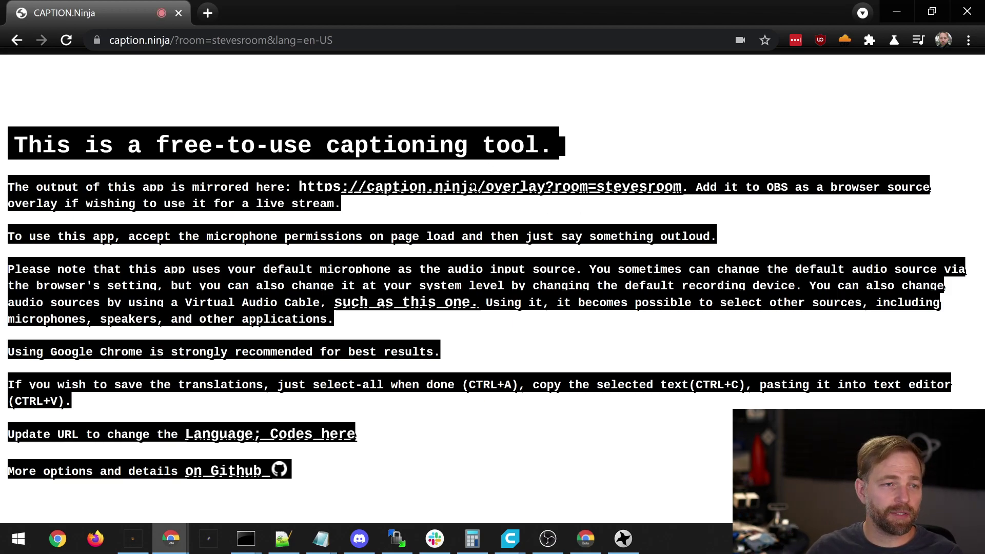
# Open the room's caption overlay link in a new tab, then return to the captioning page.
pyautogui.rightClick(473, 189)
pyautogui.click(507, 195)
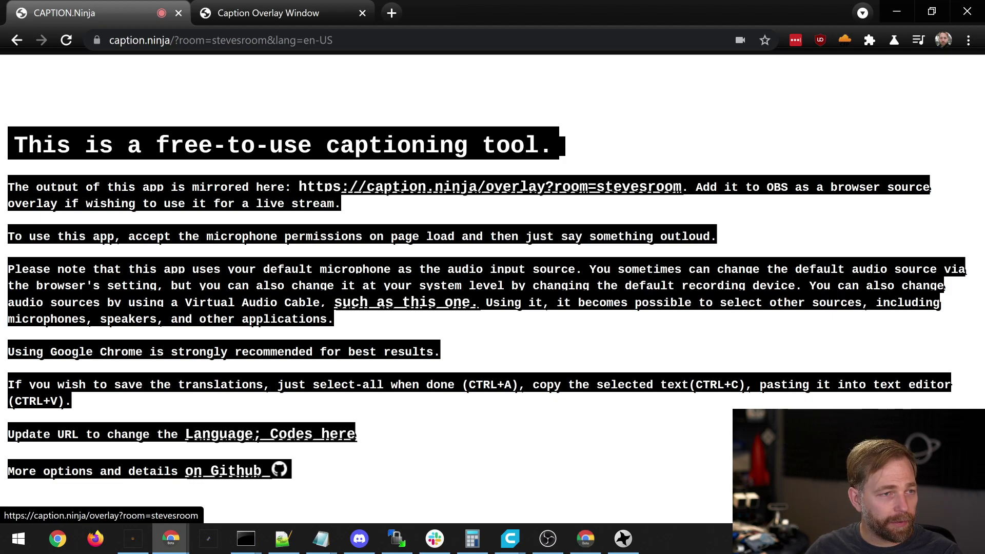
pyautogui.hotkey('ctrl', 'Tab')
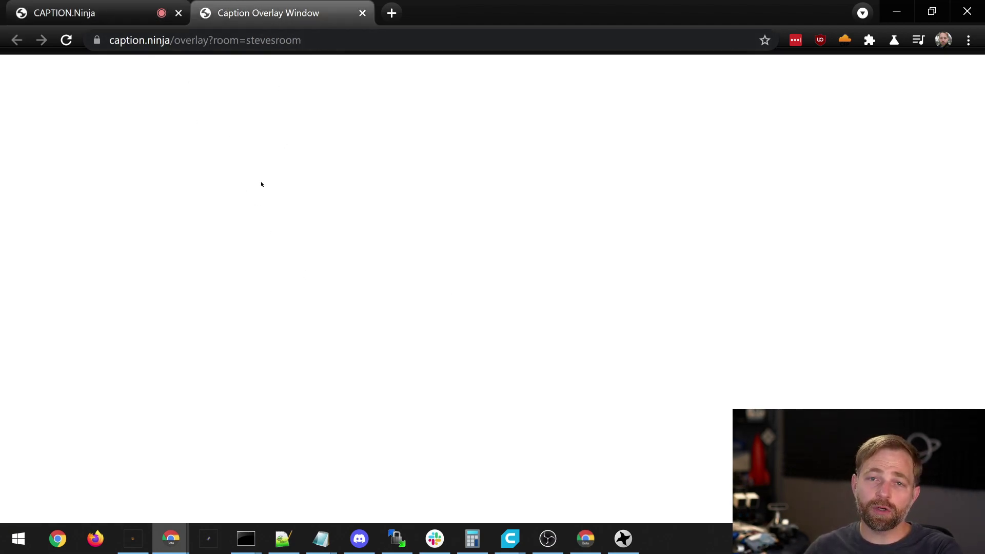
pyautogui.click(83, 2)
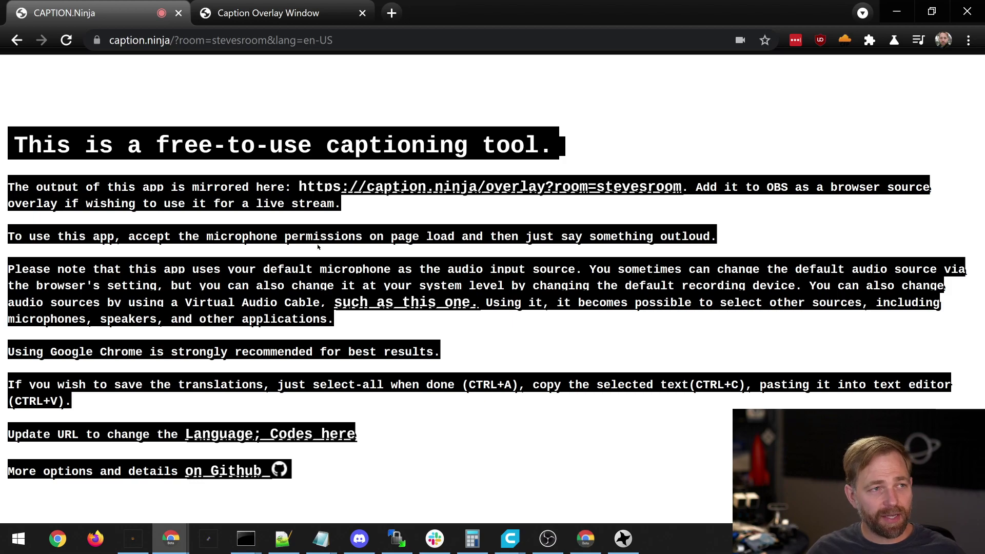
pyautogui.click(330, 3)
pyautogui.hotkey('ctrl', '1')
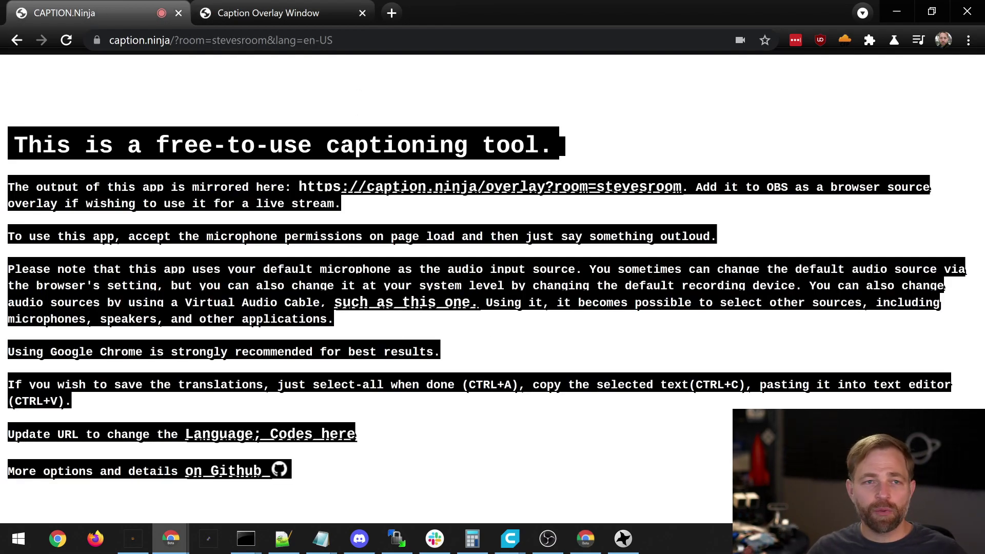
# Set the site's microphone to the default Digital Audio Interface and reload the page.
pyautogui.click(740, 40)
pyautogui.click(655, 169)
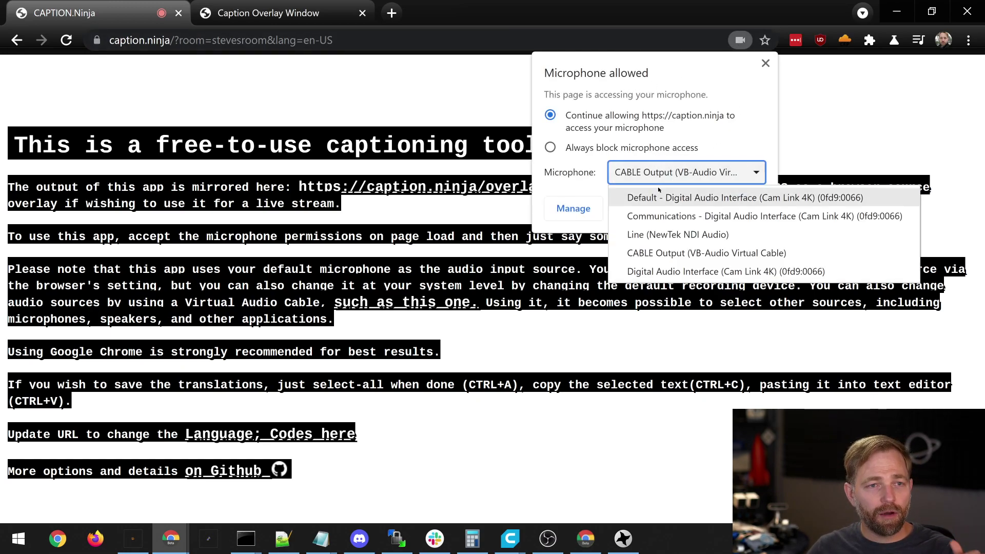
pyautogui.click(662, 197)
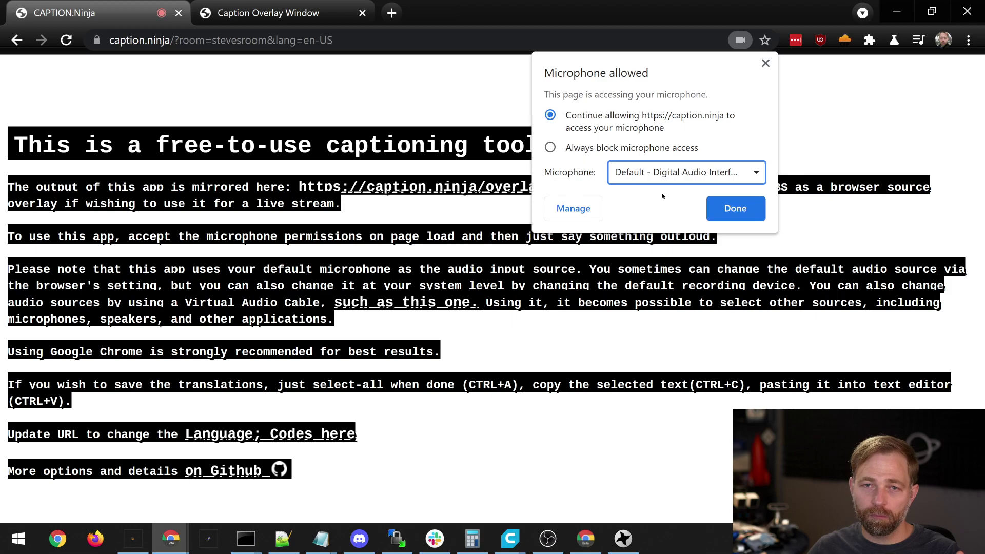
pyautogui.click(719, 210)
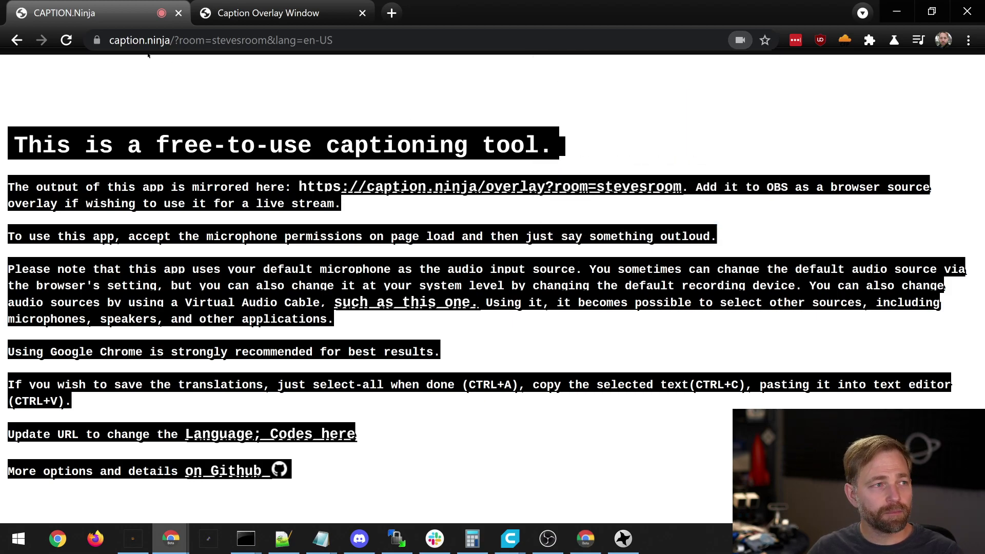
pyautogui.click(71, 44)
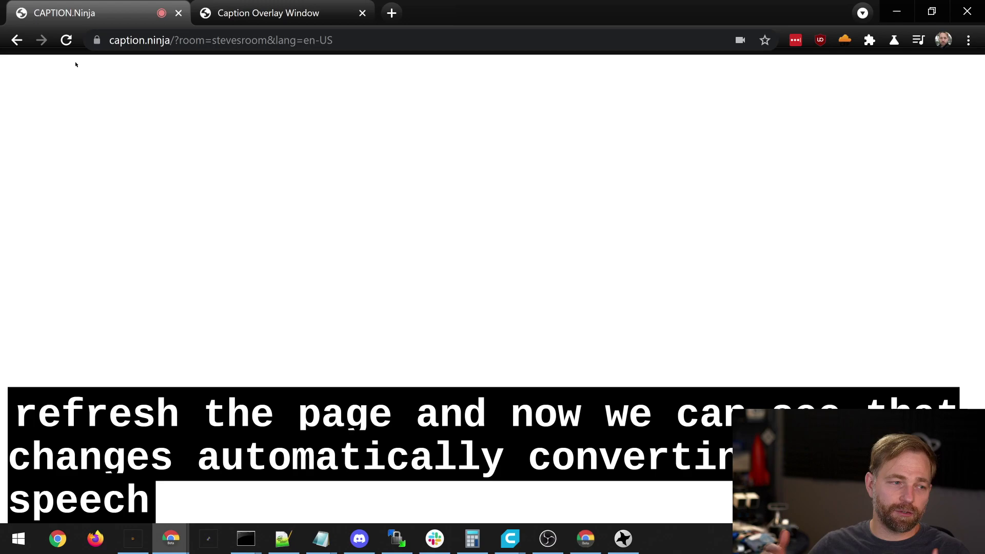
# Check the mirrored captions on the overlay tab, close that tab, and switch to OBS Studio.
pyautogui.click(228, 15)
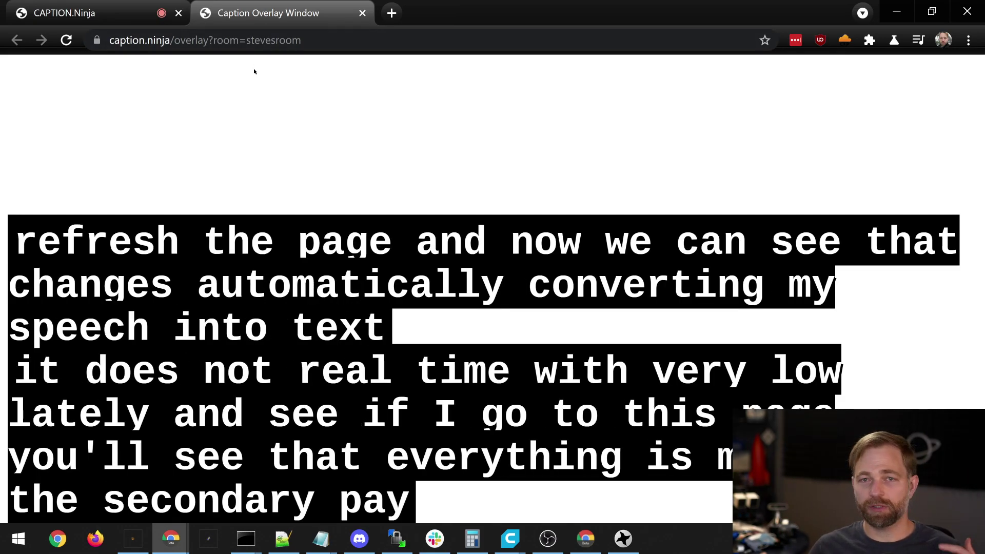
pyautogui.moveTo(300, 40); pyautogui.dragTo(109, 40)
pyautogui.hotkey('ctrl', 'c')
pyautogui.hotkey('ctrl', 'w')
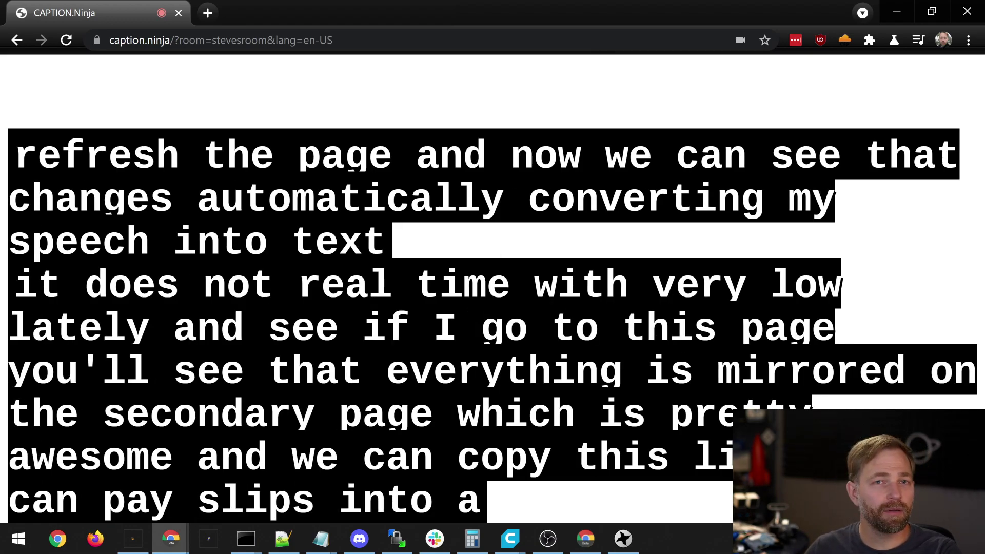
pyautogui.hotkey('alt', 'Tab')
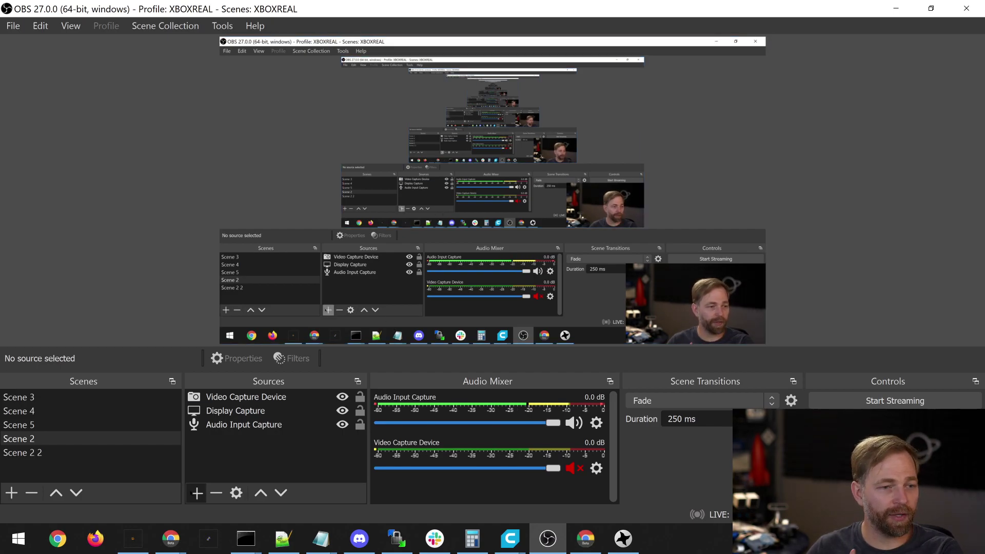
# Add a Browser 2 source and paste the CAPTION.Ninja overlay URL as its address.
pyautogui.click(196, 492)
pyautogui.click(228, 230)
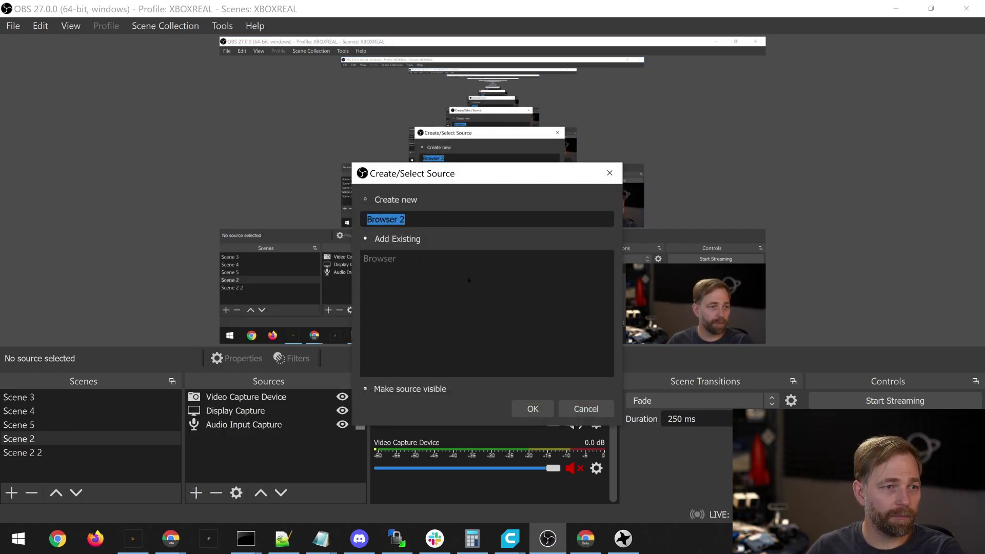
pyautogui.click(524, 409)
pyautogui.moveTo(447, 377); pyautogui.dragTo(300, 377)
pyautogui.hotkey('ctrl', 'v')
pyautogui.doubleClick(397, 377)
# Size the browser source to width 1280 and height 120, then drag it to the scene's bottom.
pyautogui.click(396, 377)
pyautogui.press('Tab')
pyautogui.write('1280')
pyautogui.press('Tab')
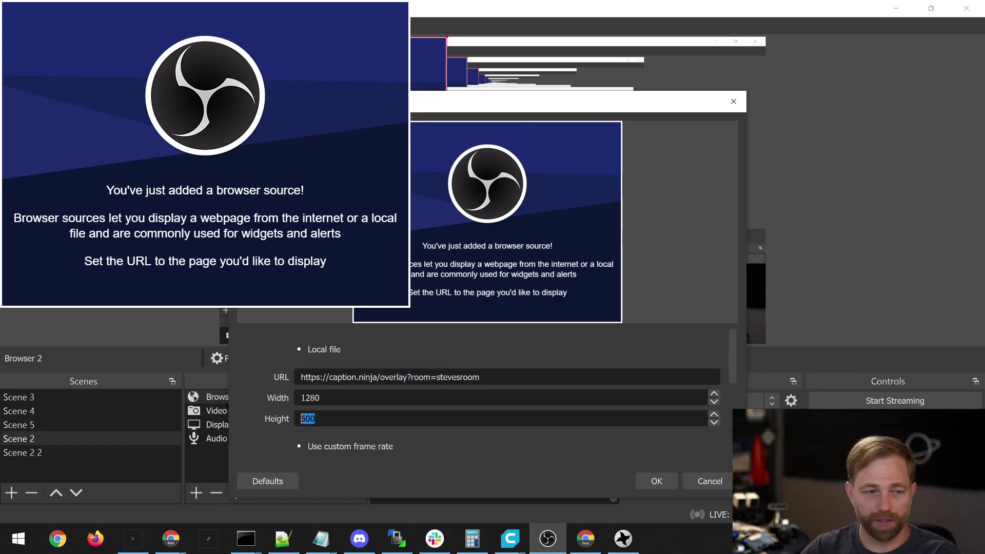
pyautogui.write('7')
pyautogui.write('120')
pyautogui.press('Return')
pyautogui.moveTo(397, 53); pyautogui.dragTo(412, 282)
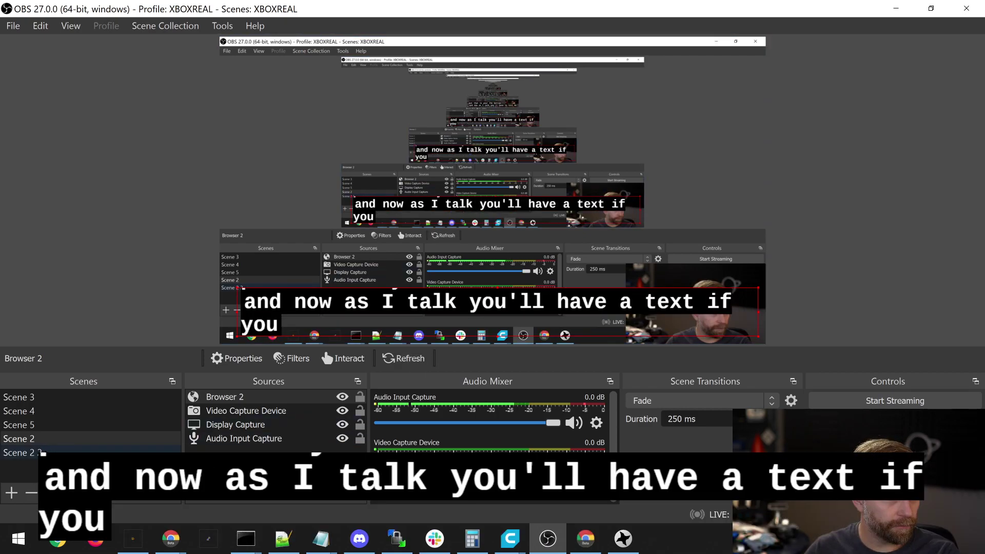
# Select the Browser 2 source to watch its live captions, then minimise OBS.
pyautogui.click(225, 397)
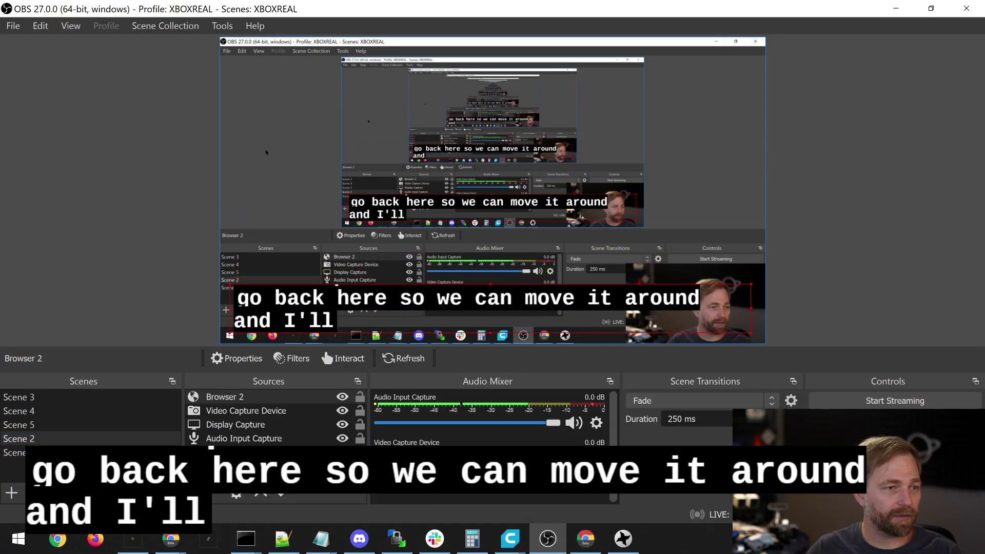
pyautogui.press('super+Down')
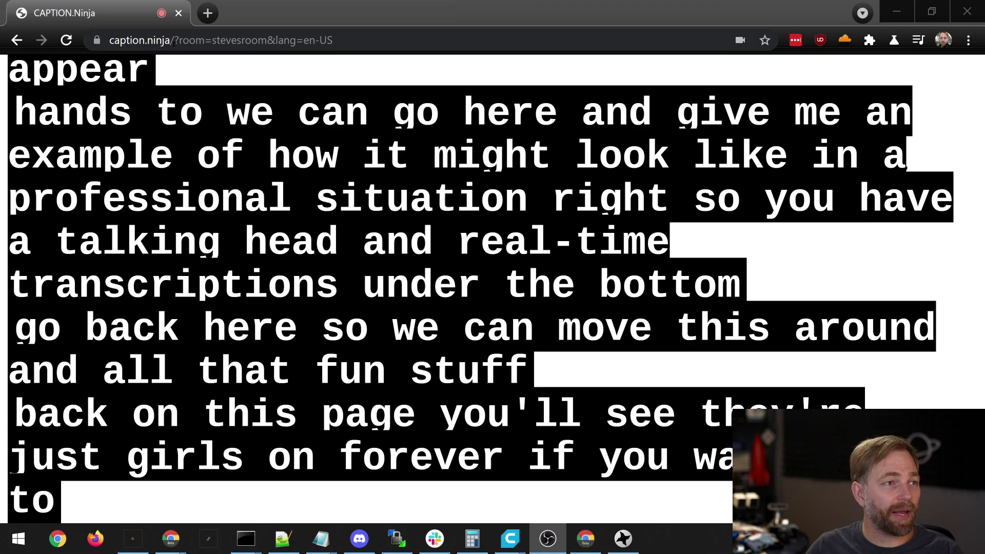
pyautogui.moveTo(176, 40); pyautogui.dragTo(369, 41)
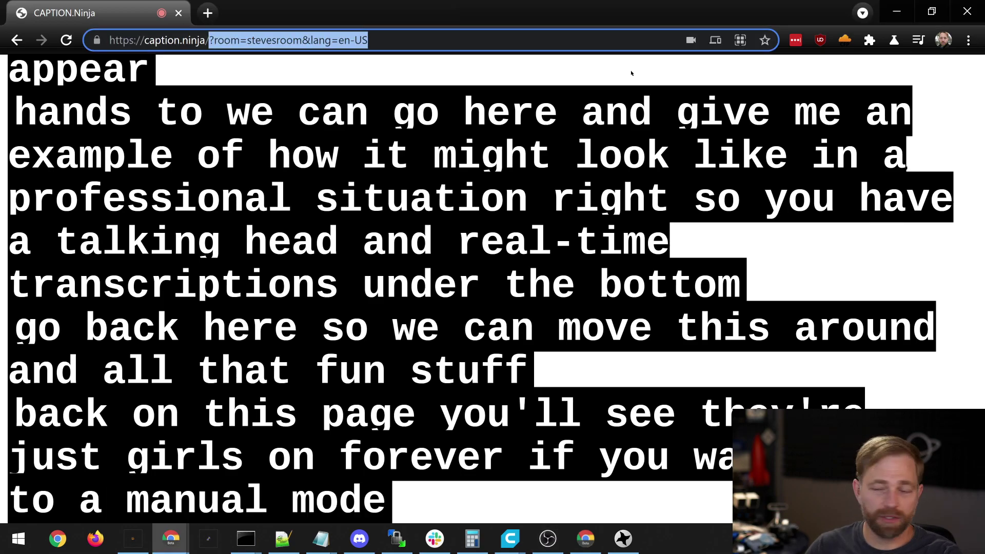
pyautogui.press('BackSpace')
pyautogui.write('manual')
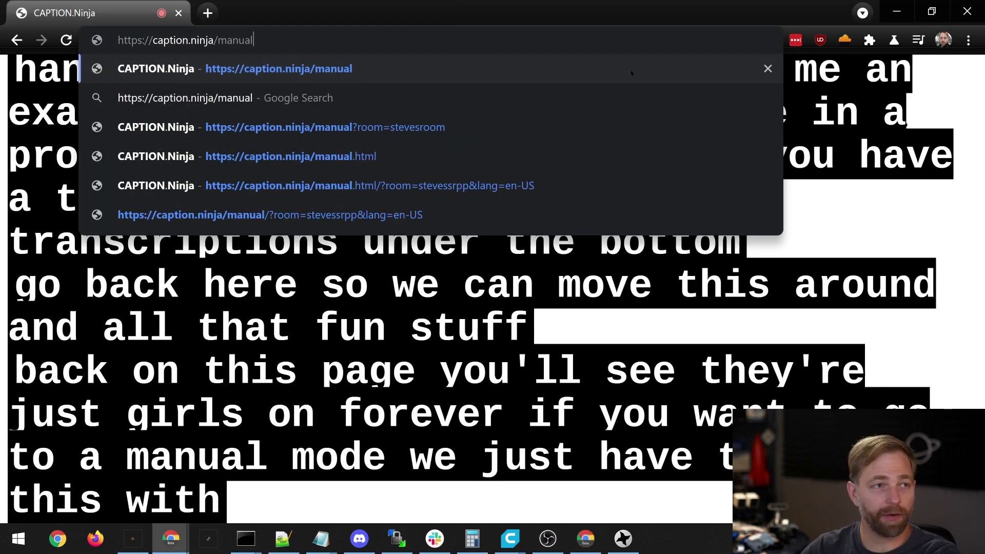
pyautogui.press('Return')
pyautogui.doubleClick(304, 40)
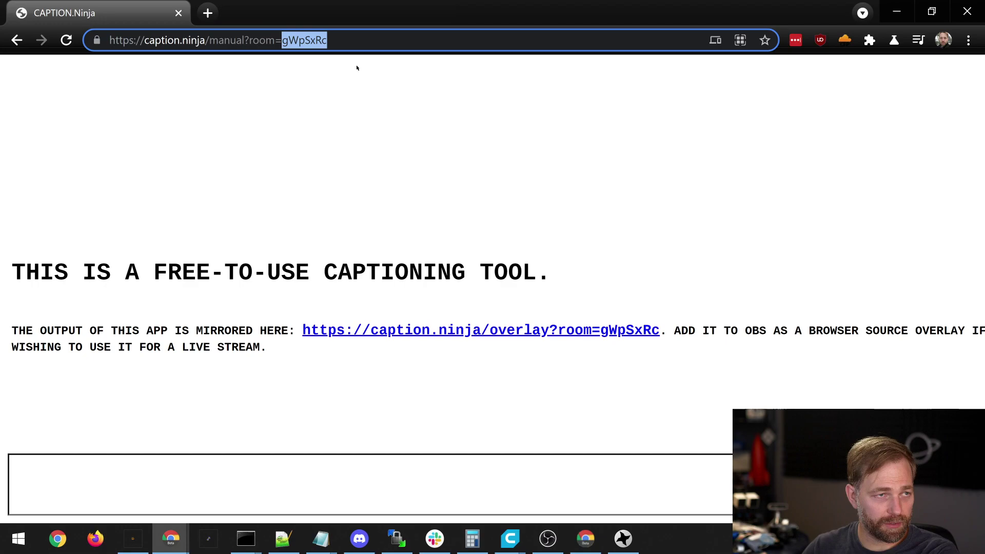
pyautogui.press('Return')
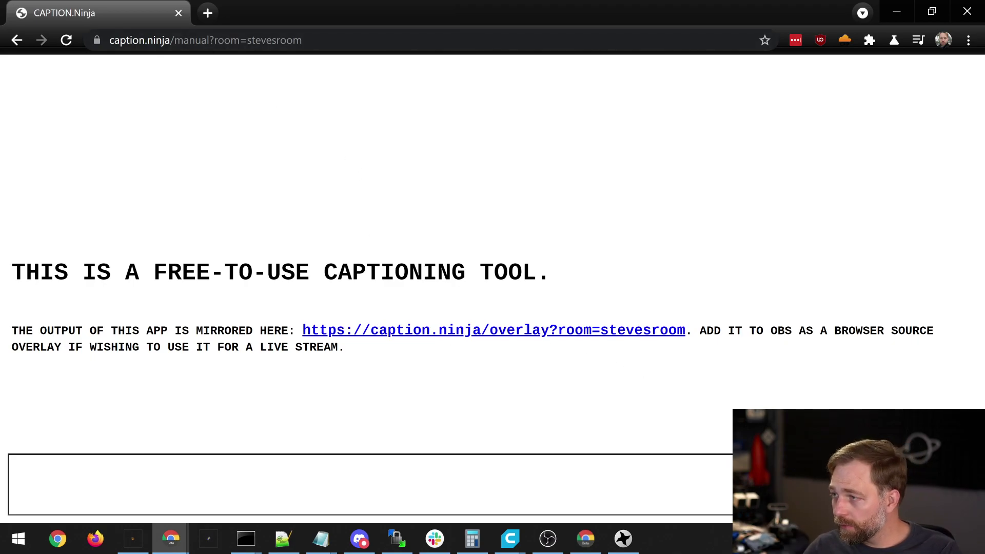
# Send TEST as a manual caption and reposition it in the OBS scene.
pyautogui.hotkey('alt', 'Tab')
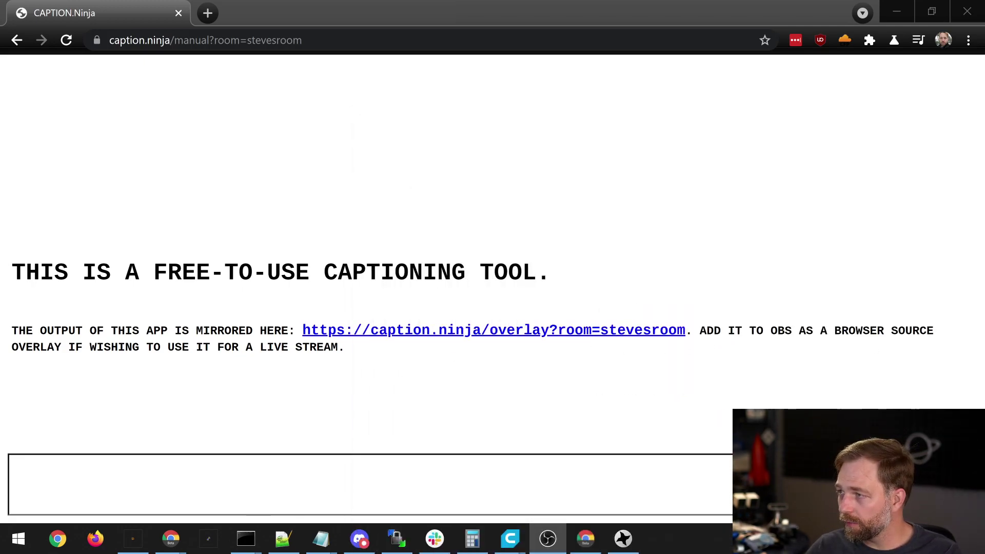
pyautogui.click(297, 481)
pyautogui.write('TEST')
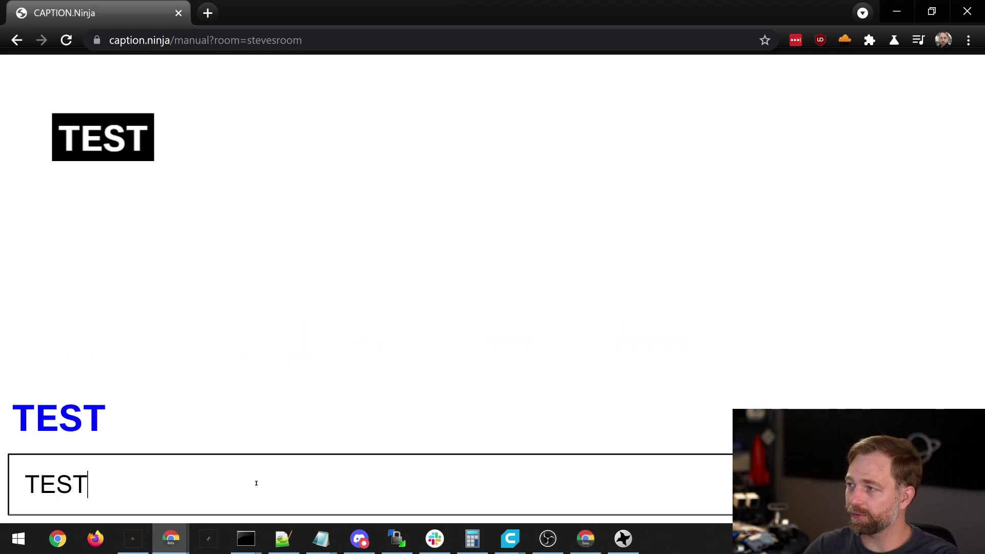
pyautogui.press('Return')
pyautogui.hotkey('alt', 'Tab')
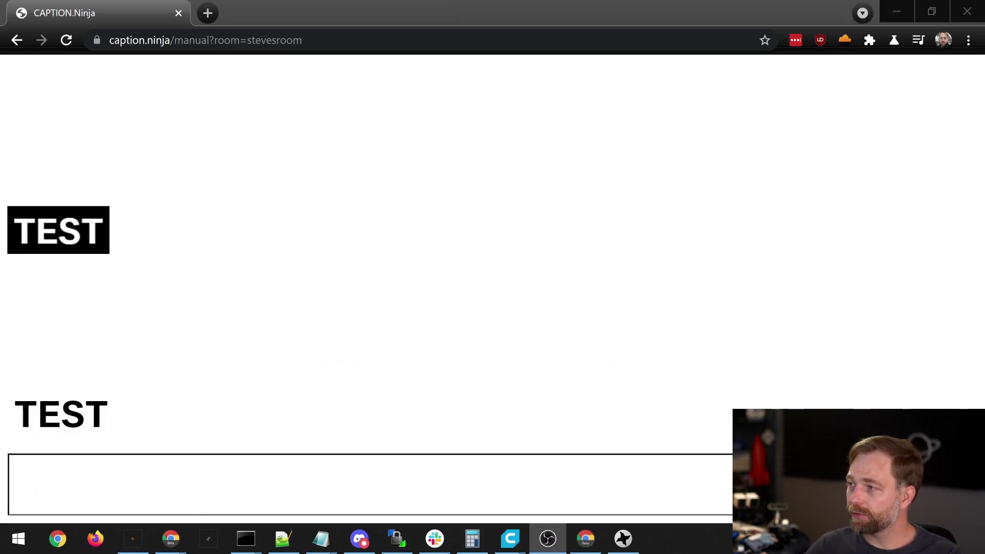
pyautogui.moveTo(501, 312)
pyautogui.mouseDown()
pyautogui.moveTo(557, 288)
pyautogui.moveTo(508, 301)
pyautogui.mouseUp()
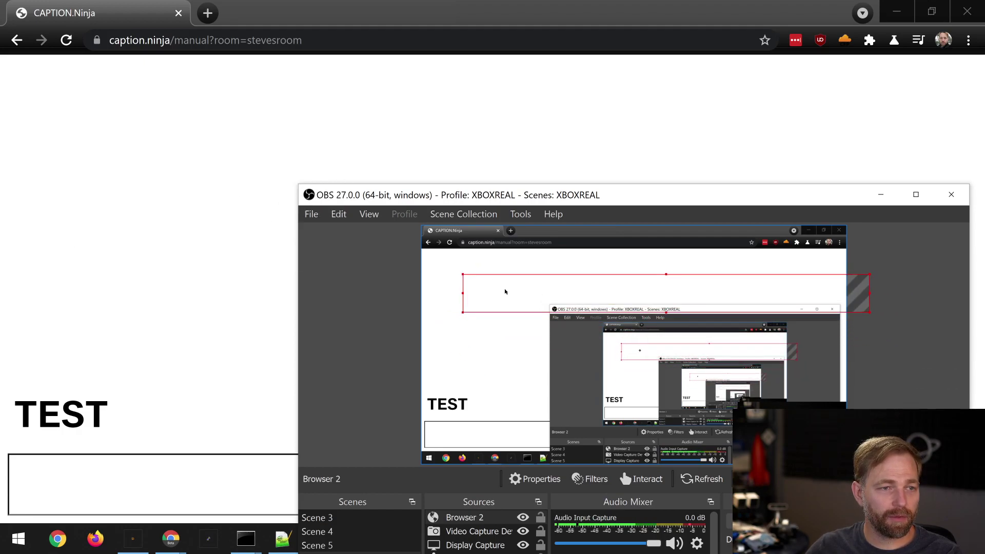
# Send HELLO as a manual caption and bring OBS back to the front.
pyautogui.click(548, 538)
pyautogui.click(184, 474)
pyautogui.write('HELLO')
pyautogui.press('Return')
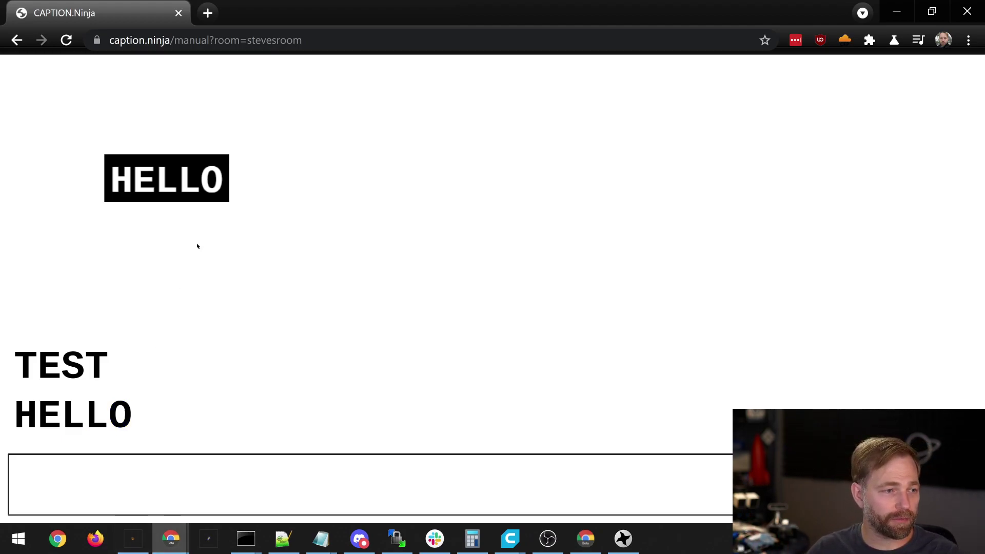
pyautogui.hotkey('alt', 'Tab')
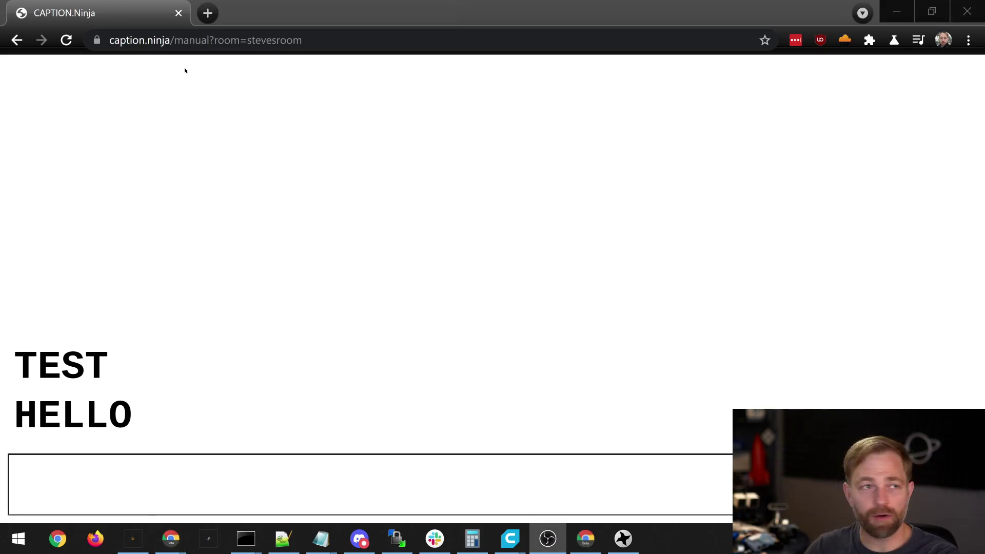
# Open the overlay page in a new tab and send 'asdfasdfasdf' from the manual page.
pyautogui.click(208, 13)
pyautogui.press('Return')
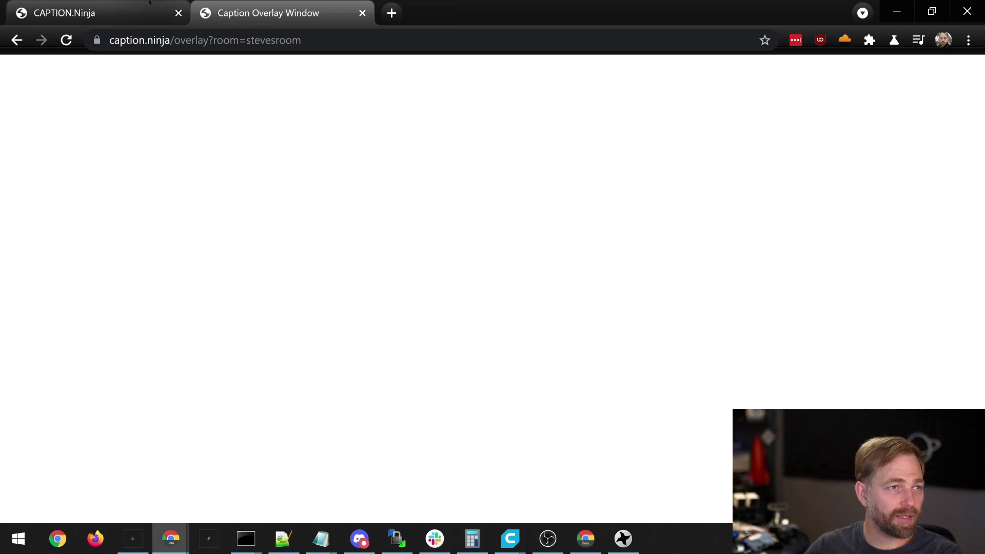
pyautogui.click(158, 3)
pyautogui.write('asdfasdfasdf')
pyautogui.press('Return')
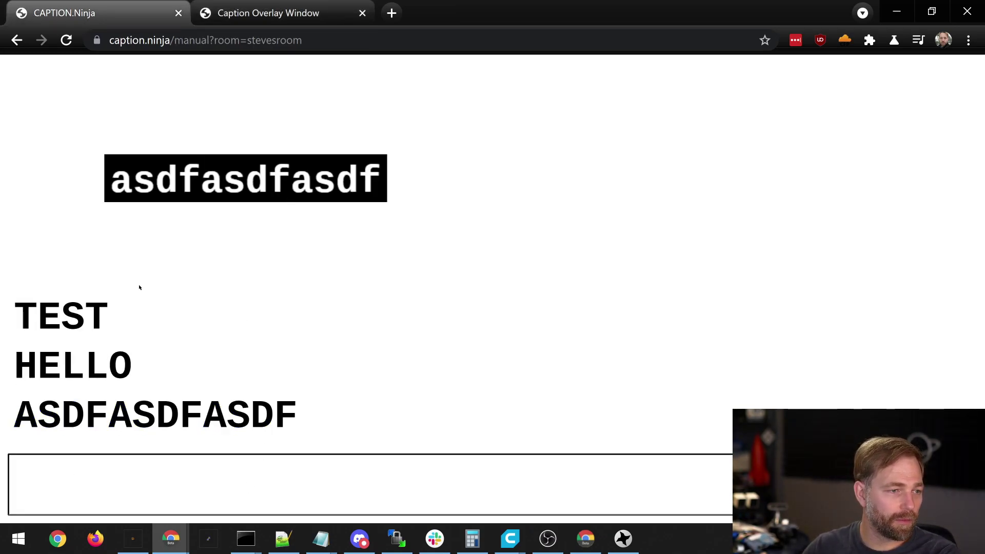
pyautogui.click(246, 3)
pyautogui.click(96, 14)
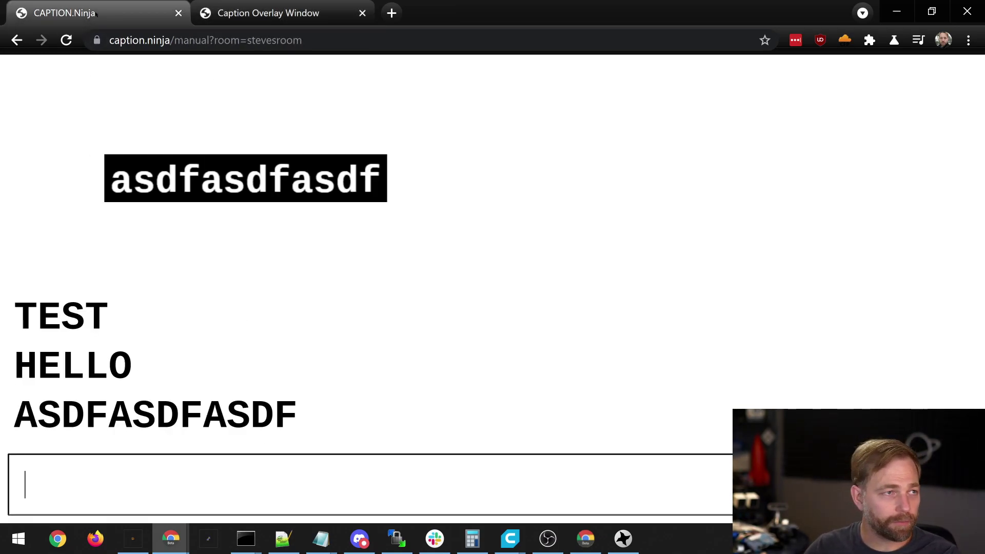
# Load a second manual page from the copied address and send 'person2' from it.
pyautogui.click(305, 36)
pyautogui.hotkey('ctrl', 'c')
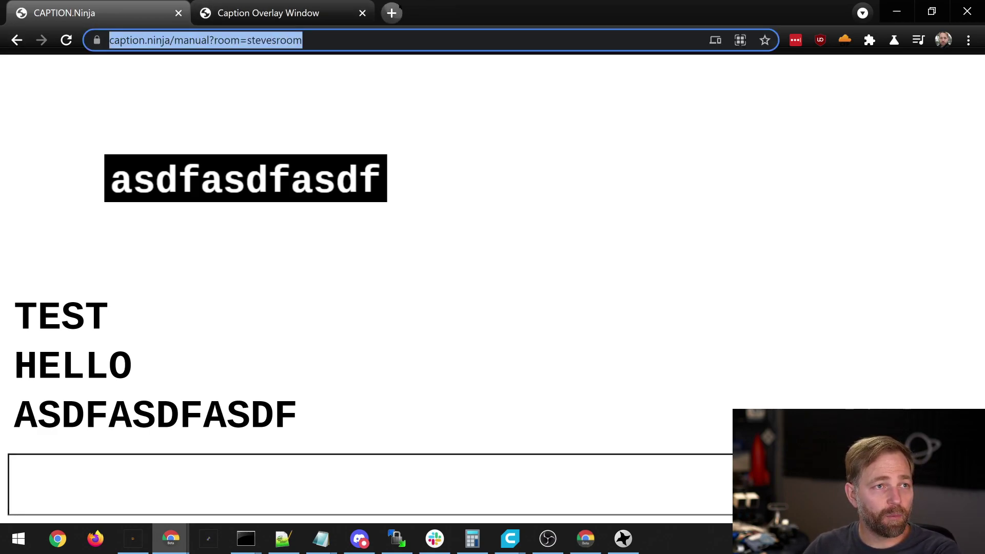
pyautogui.click(398, 7)
pyautogui.hotkey('ctrl', 'v')
pyautogui.press('Return')
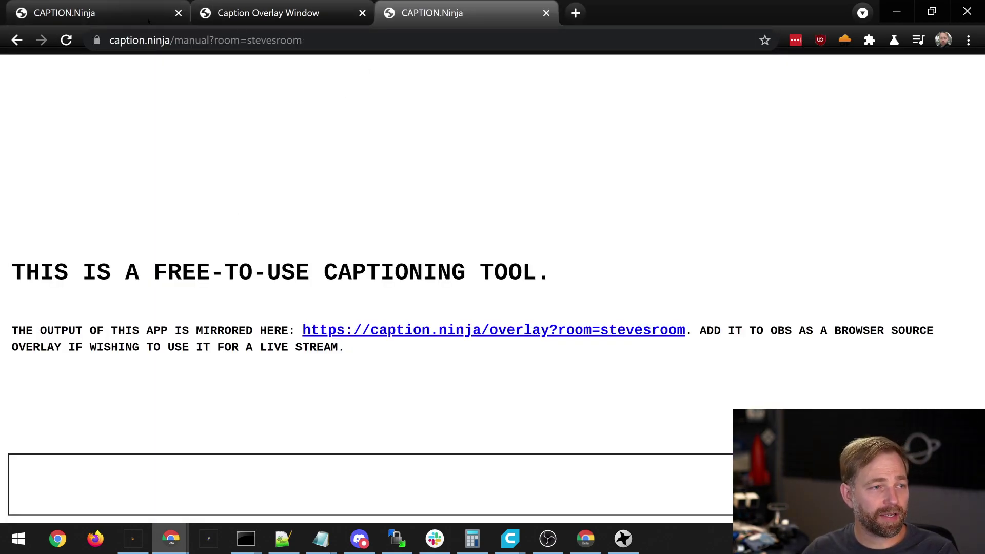
pyautogui.click(171, 471)
pyautogui.write('person2')
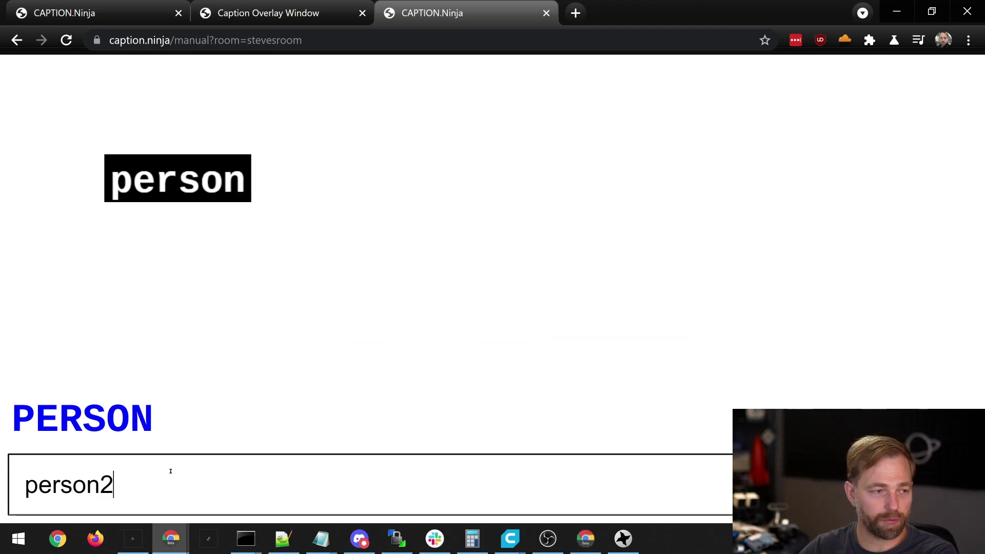
pyautogui.press('Return')
pyautogui.click(240, 15)
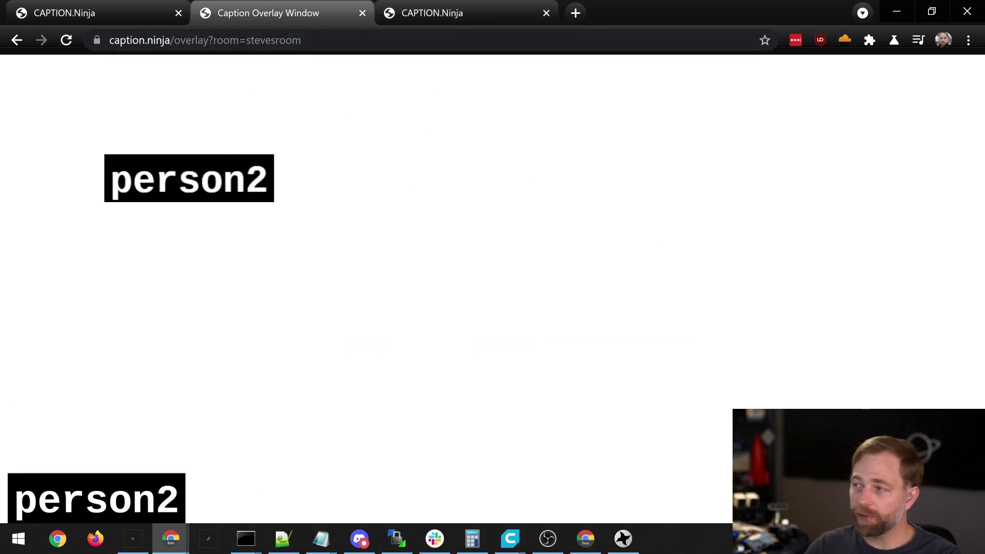
# Close the overlay page and send 'asdfasfasdfa' from the second manual page.
pyautogui.click(548, 538)
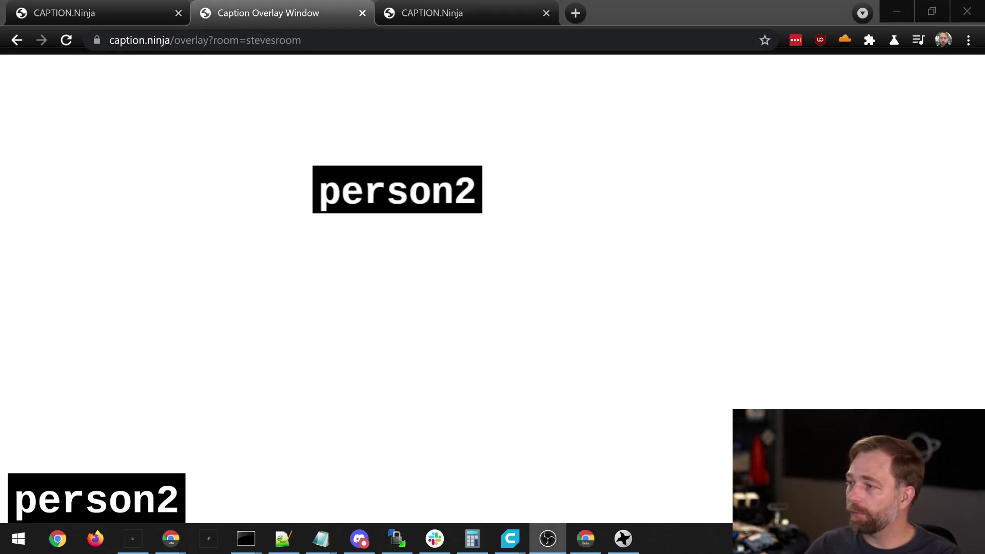
pyautogui.click(386, 2)
pyautogui.click(362, 13)
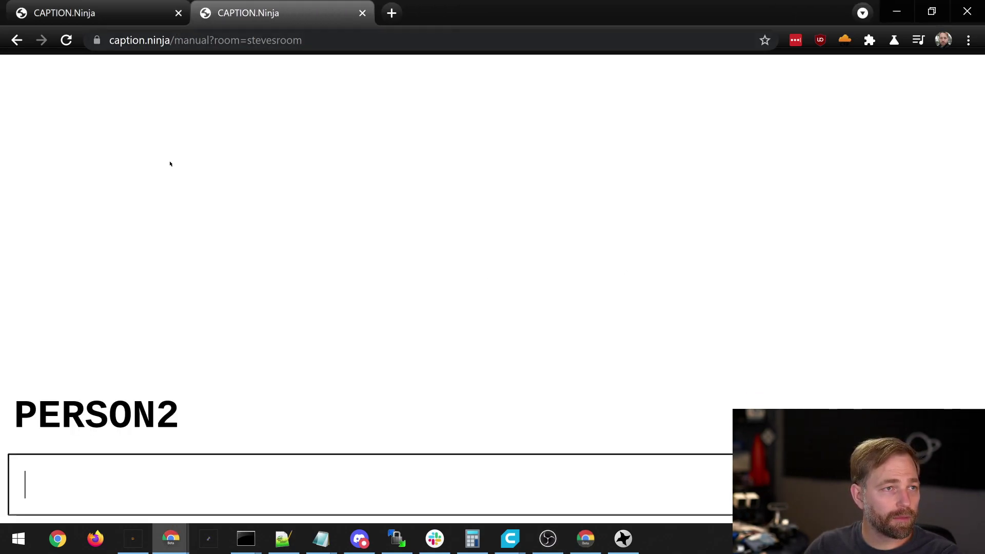
pyautogui.write('asdfasfasdfa')
pyautogui.press('Return')
# Send 'asdfasdfasdfasdf' from the first manual page, then select its address for editing.
pyautogui.click(98, 13)
pyautogui.click(165, 473)
pyautogui.write('asdfasdfasdfasdf')
pyautogui.press('Return')
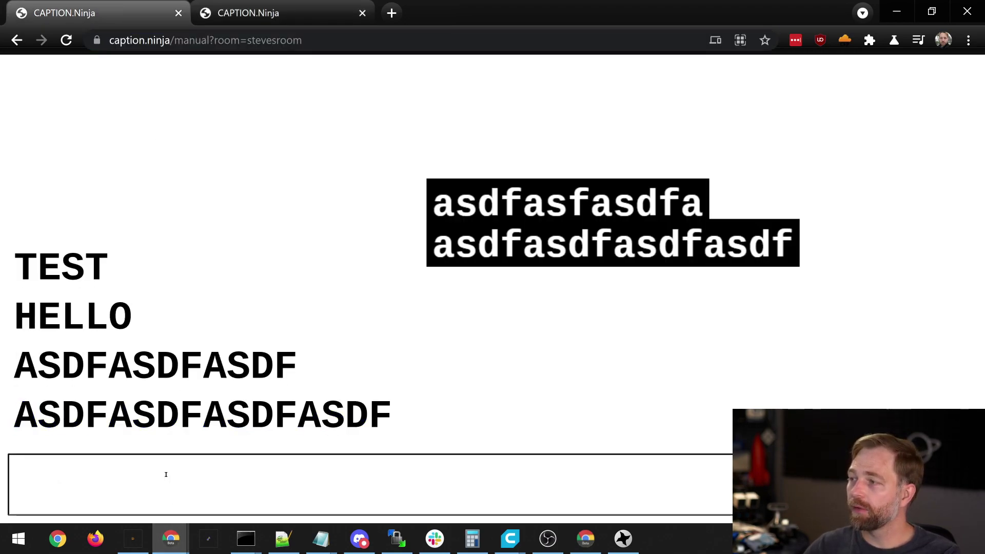
pyautogui.click(209, 38)
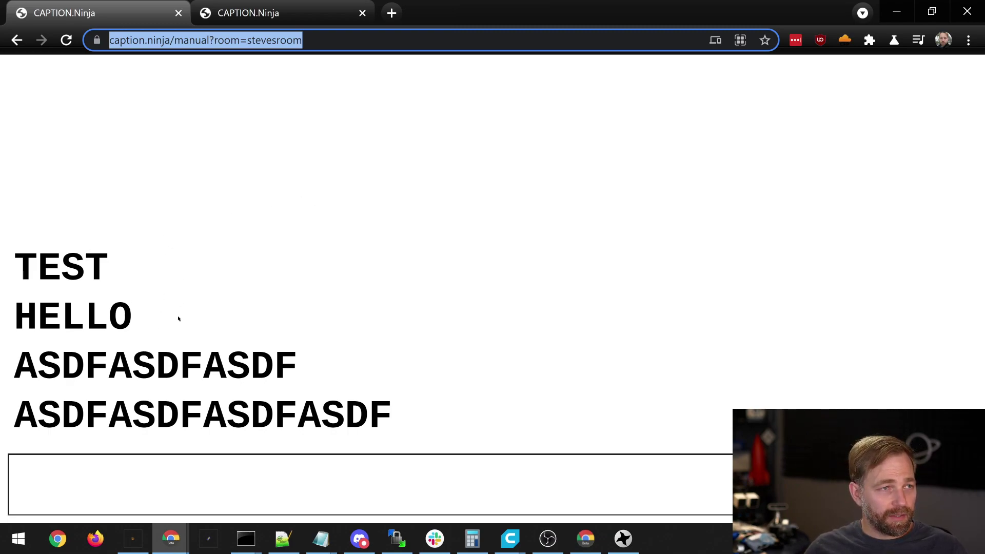
pyautogui.click(191, 40)
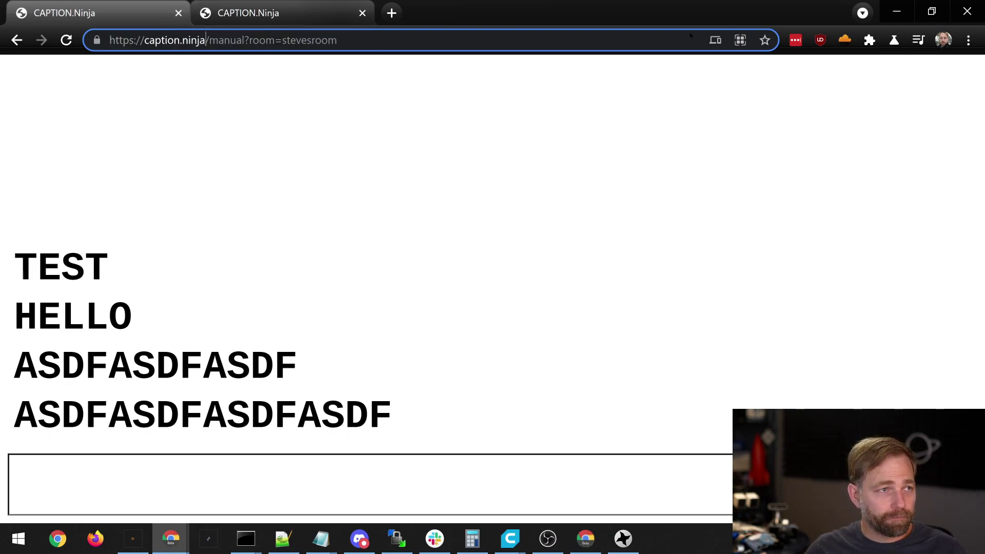
pyautogui.click(715, 40)
pyautogui.press('Escape')
# Load caption.ninja/, set the microphone to CABLE Output (VB-Audio Virtual Cable), and close the extra tab.
pyautogui.write('m')
pyautogui.press('BackSpace')
pyautogui.press('Return')
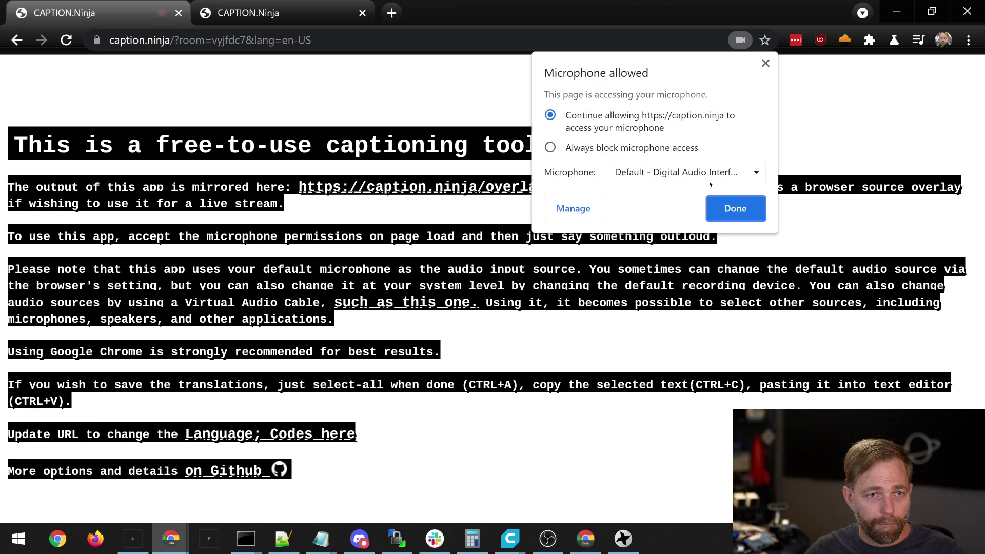
pyautogui.click(654, 172)
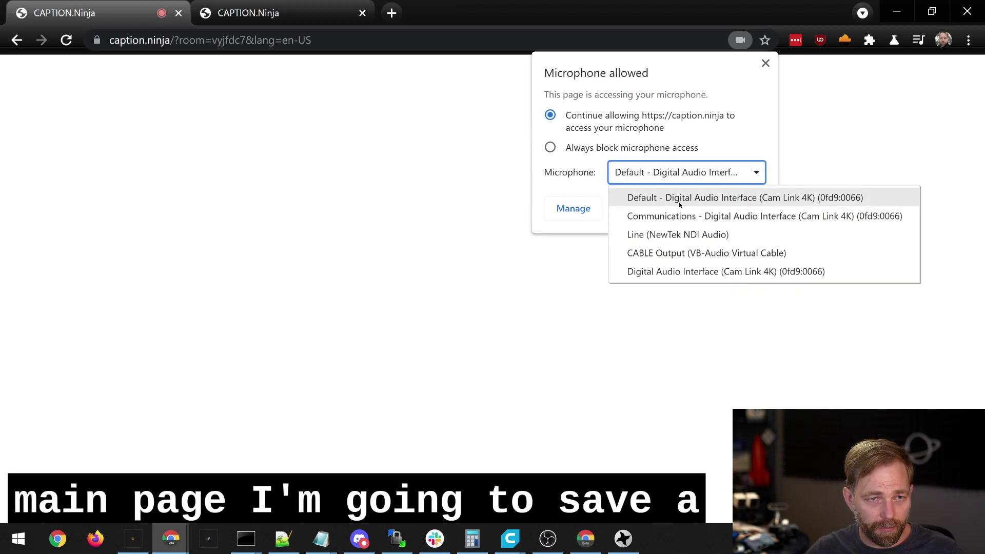
pyautogui.click(678, 254)
pyautogui.click(710, 206)
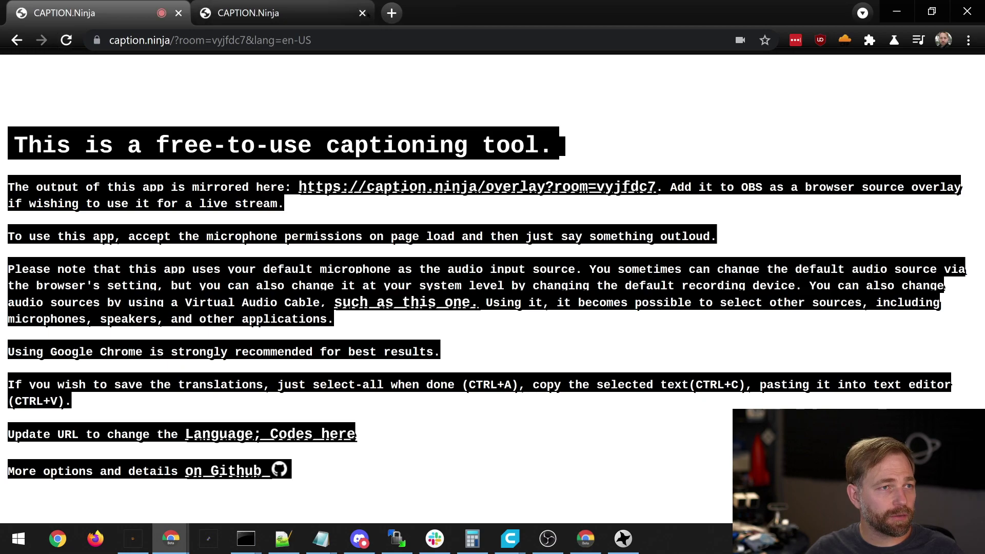
pyautogui.click(363, 14)
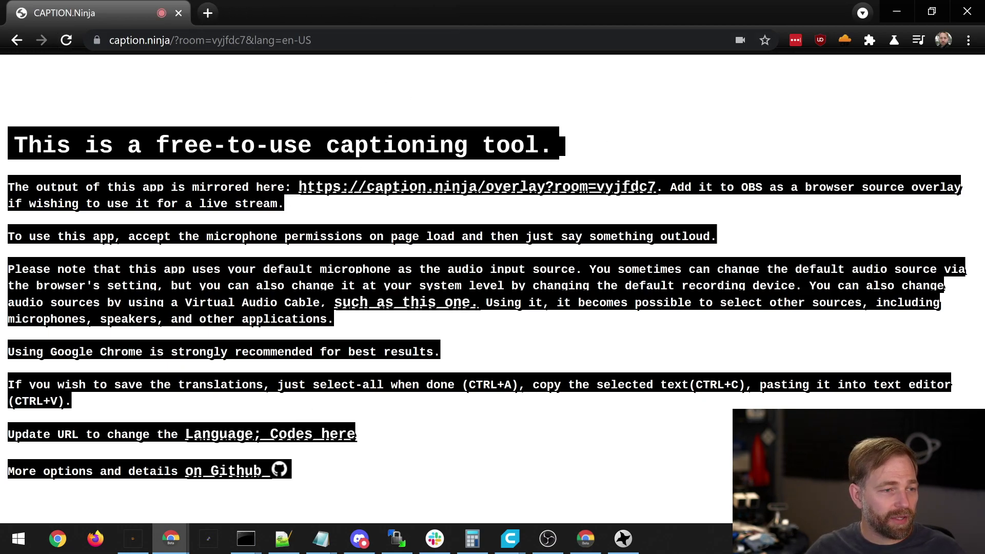
# Open the Language Codes link's Speech-to-Text language support page in a new tab.
pyautogui.rightClick(223, 145)
pyautogui.rightClick(282, 439)
pyautogui.click(328, 253)
pyautogui.click(219, 4)
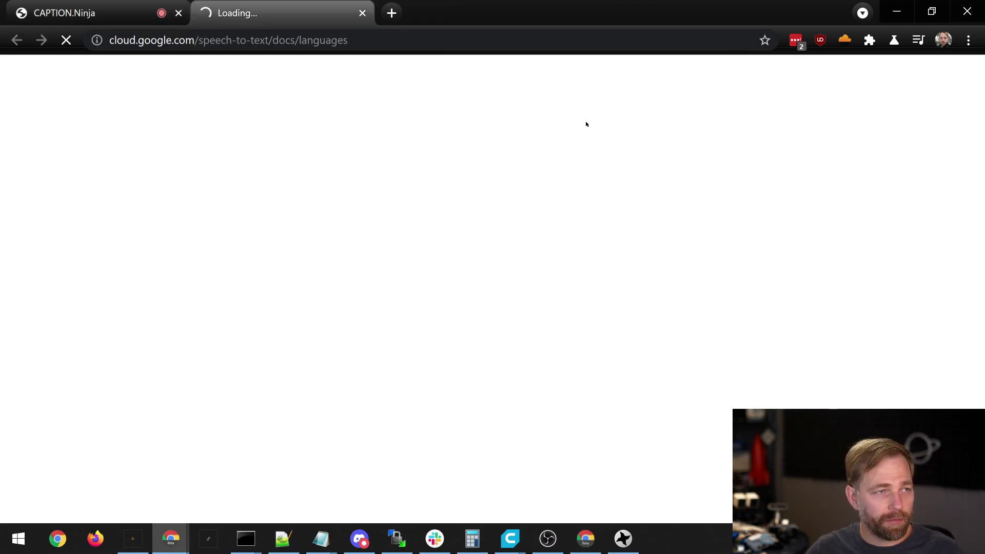
# Find and select en-CA for English (Canada), then select en-US in the CAPTION.Ninja address.
pyautogui.scroll(-20, 422, 306)
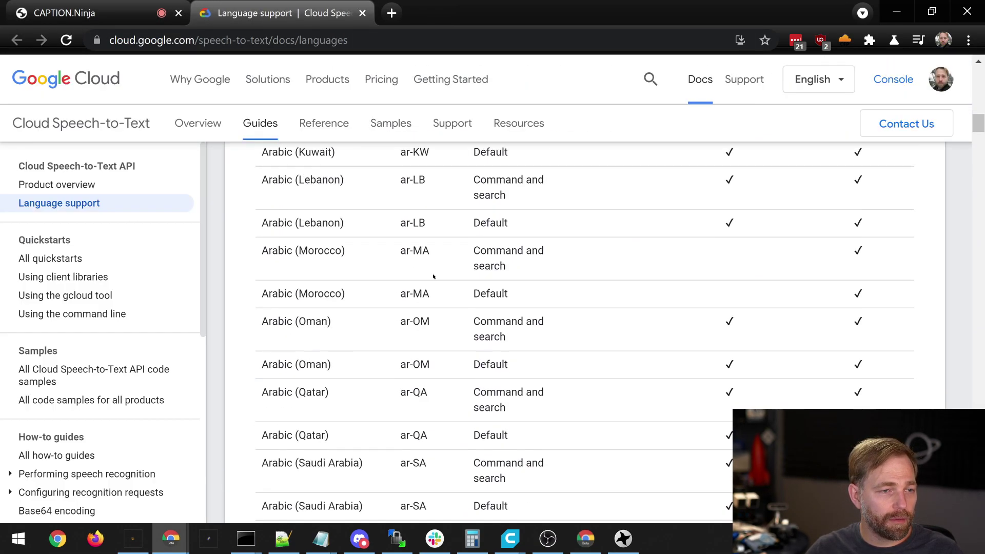
pyautogui.scroll(-20, 422, 306)
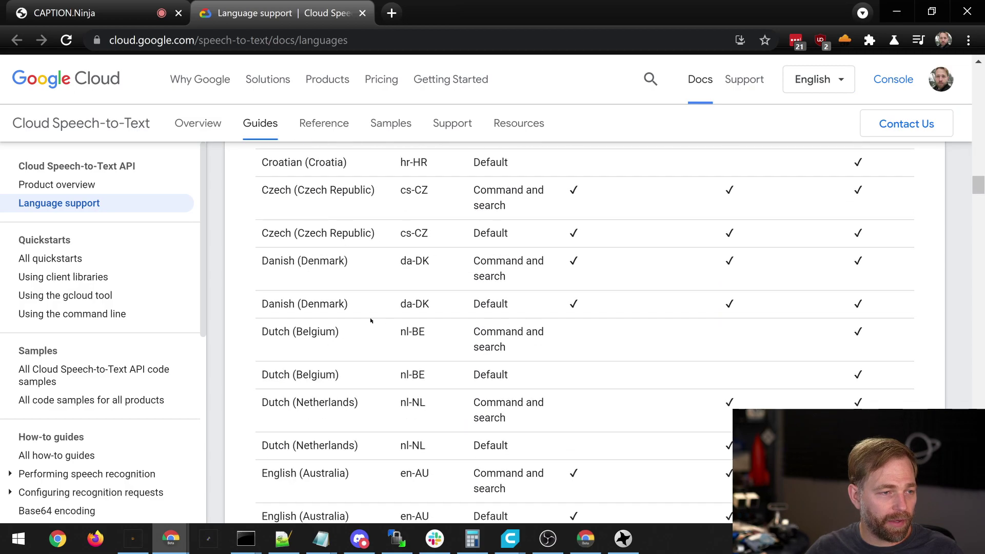
pyautogui.moveTo(430, 382); pyautogui.dragTo(397, 368)
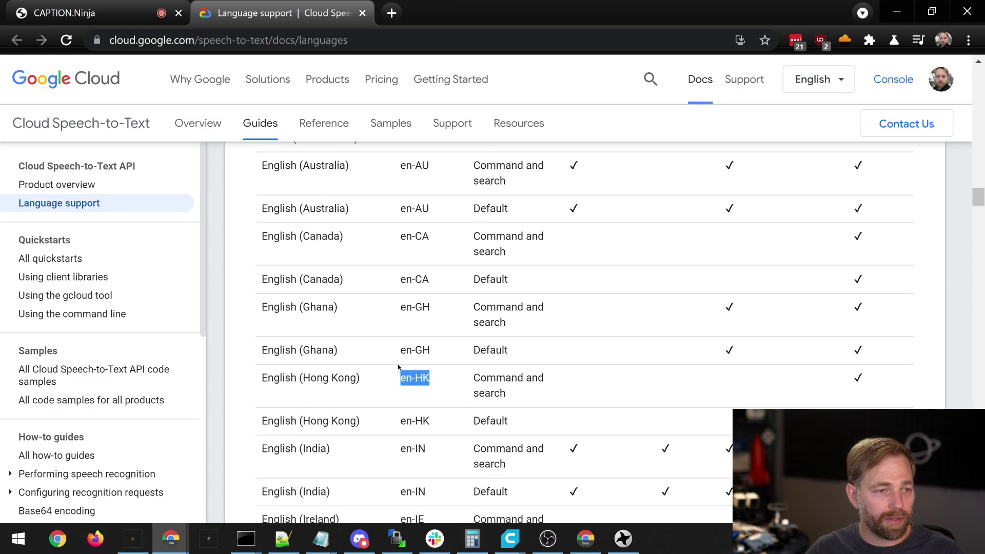
pyautogui.moveTo(434, 252); pyautogui.dragTo(381, 235)
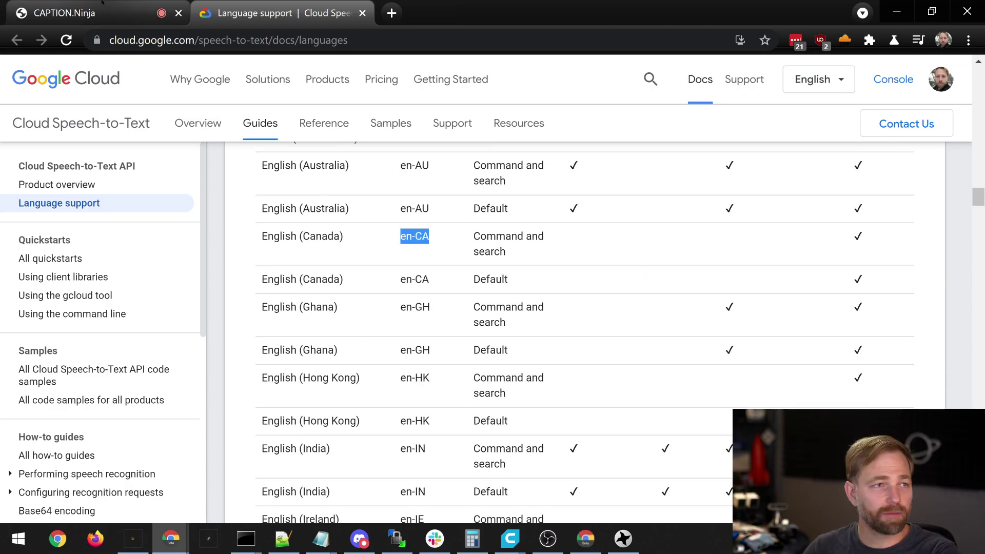
pyautogui.click(98, 13)
pyautogui.moveTo(357, 40); pyautogui.dragTo(325, 40)
# Paste en-CA over en-US in the address and reload room vyjfdc7's captioning page.
pyautogui.hotkey('ctrl', 'v')
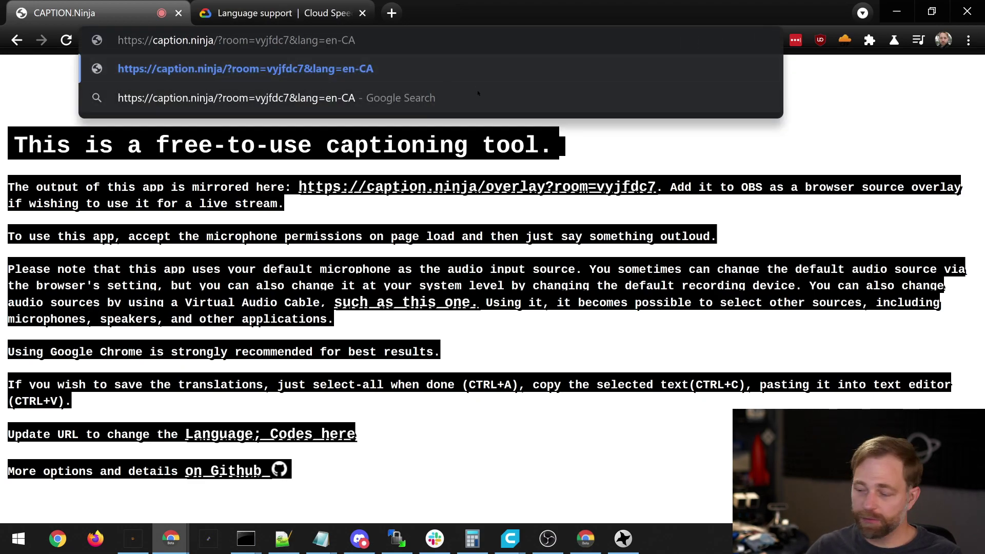
pyautogui.press('Return')
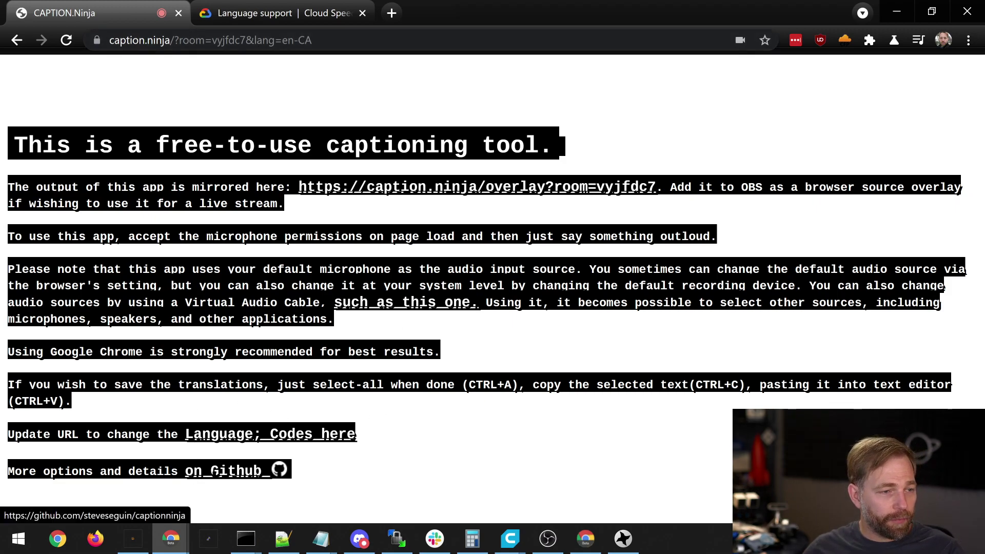
# Open the captionninja GitHub project in a new tab and close the language support page.
pyautogui.rightClick(211, 470)
pyautogui.click(279, 346)
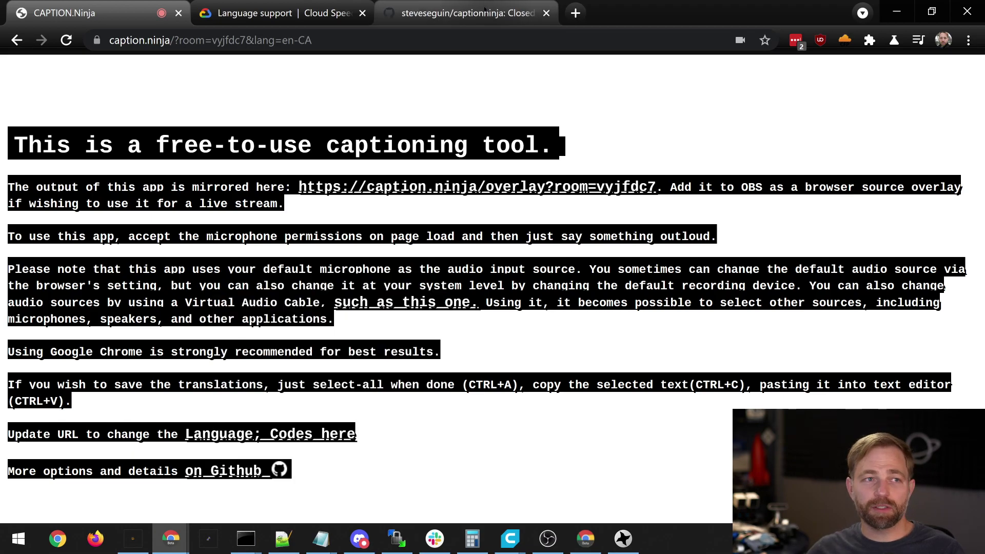
pyautogui.click(362, 13)
pyautogui.click(287, 13)
# Select the README's sample .output CSS block, then return to the CAPTION.Ninja page.
pyautogui.scroll(-6, 291, 238)
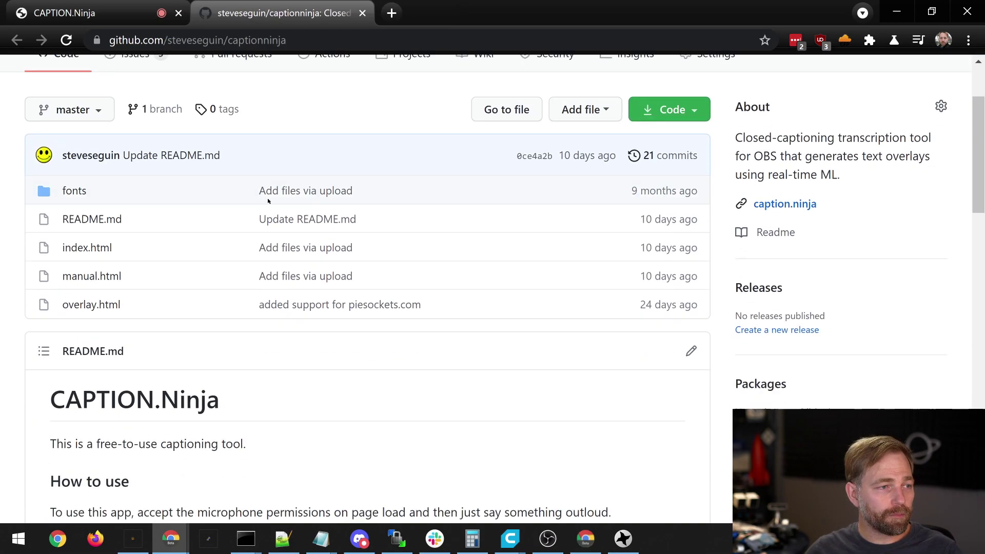
pyautogui.scroll(4, 209, 169)
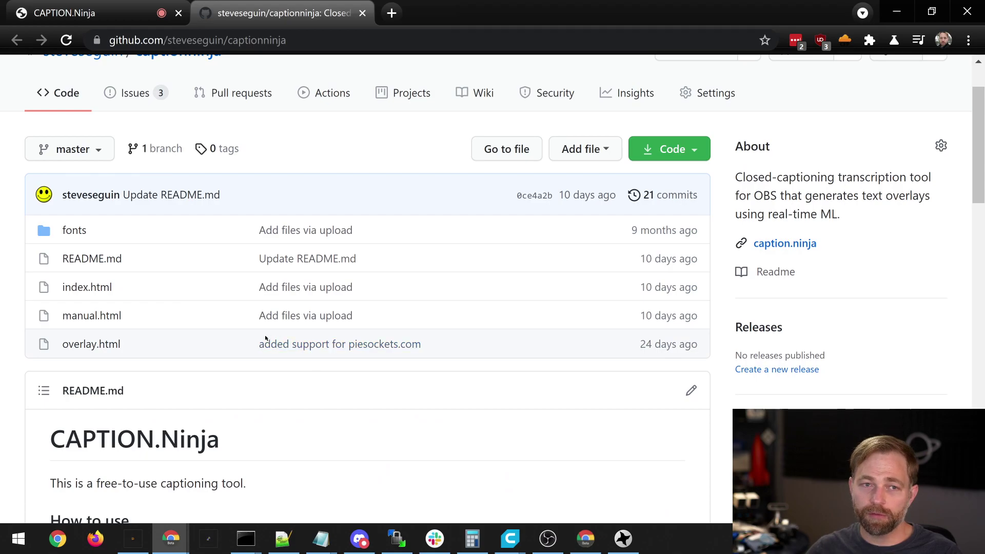
pyautogui.scroll(-8, 301, 325)
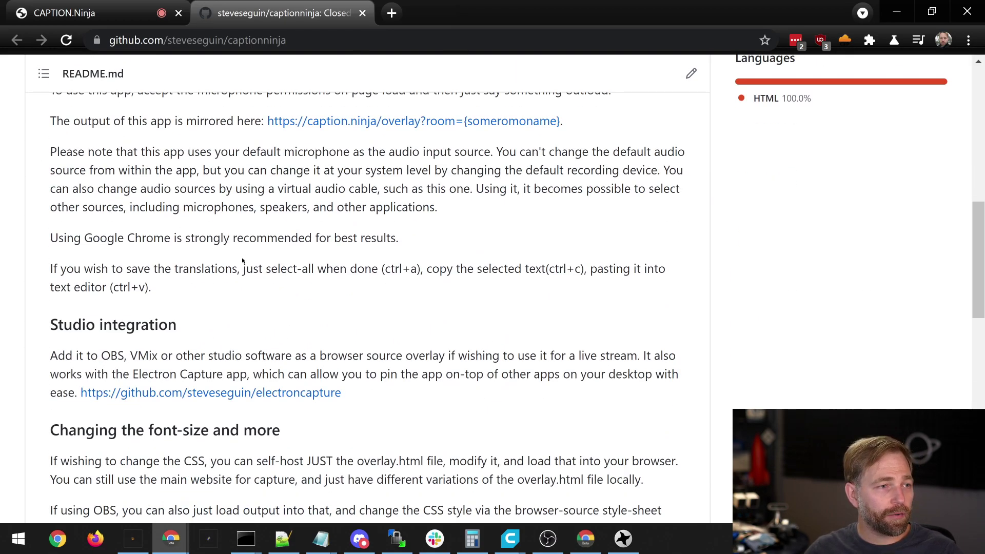
pyautogui.scroll(-3, 242, 261)
pyautogui.scroll(-3, 331, 241)
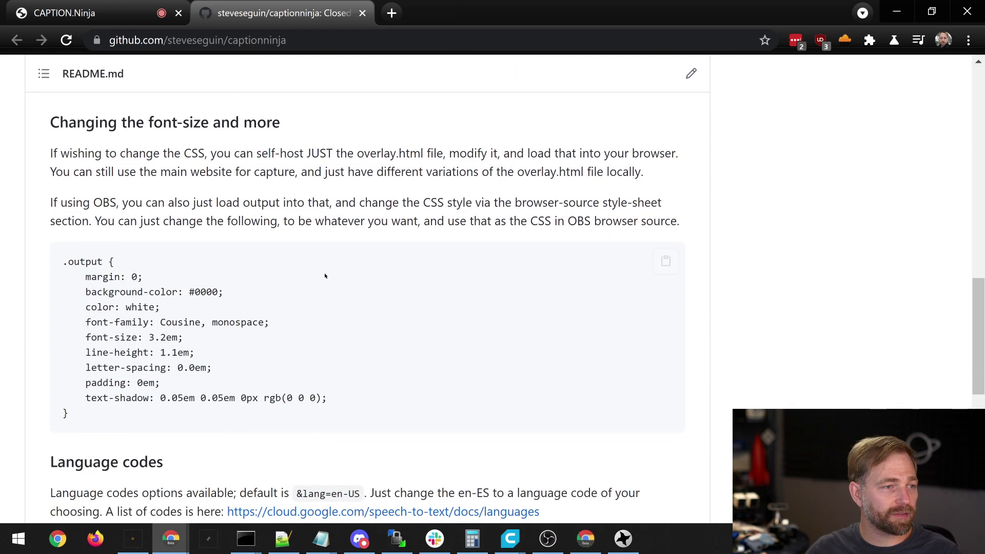
pyautogui.scroll(-2, 331, 276)
pyautogui.moveTo(80, 340); pyautogui.dragTo(52, 176)
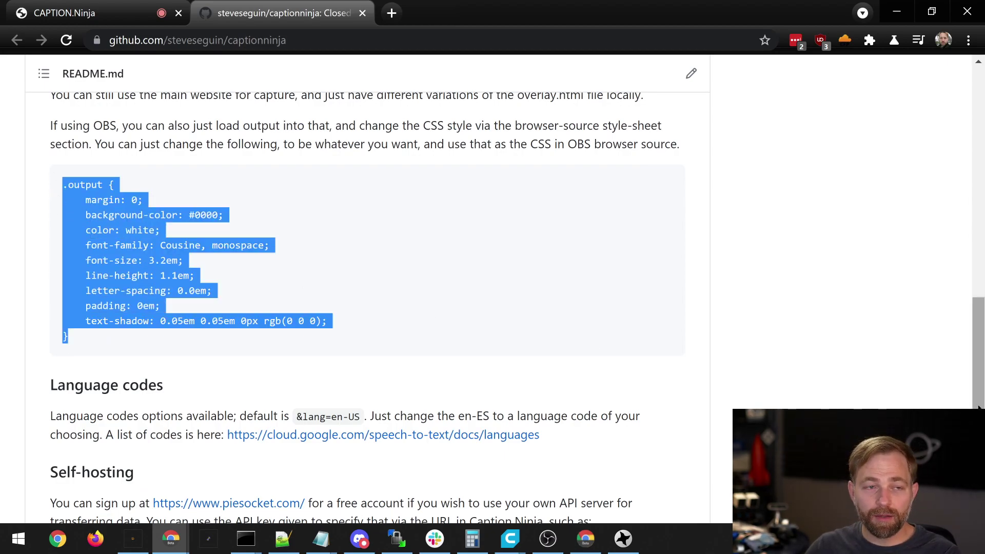
pyautogui.hotkey('ctrl', 'shift', 'Tab')
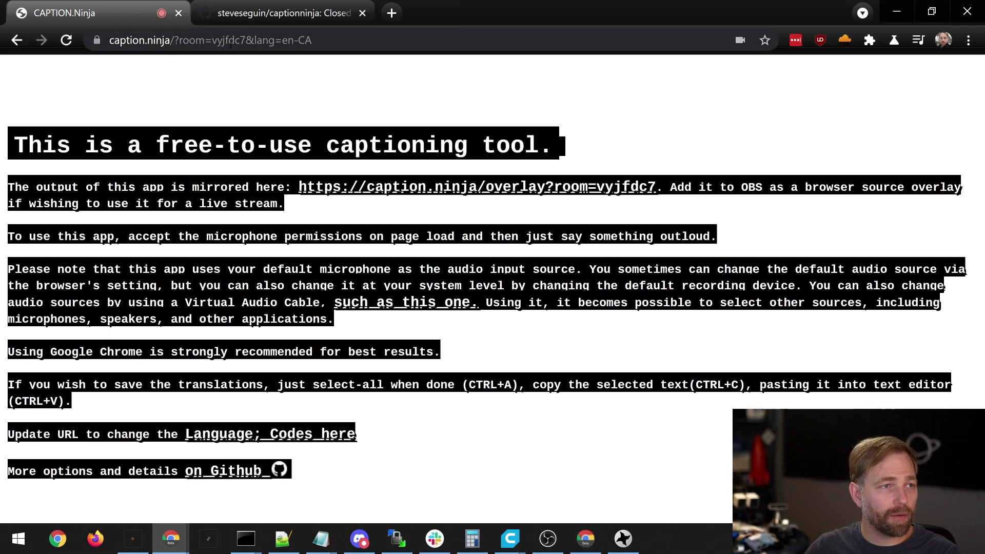
# Paste the copied .output CSS after the body rule in the Browser 2 source's Custom CSS.
pyautogui.hotkey('alt', 'Tab')
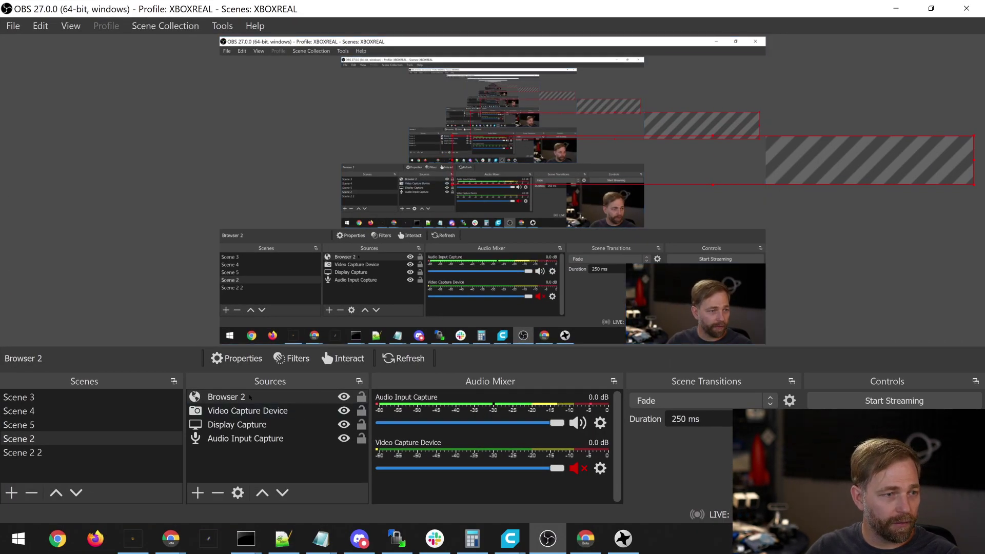
pyautogui.doubleClick(250, 397)
pyautogui.scroll(-4, 375, 421)
pyautogui.scroll(-1, 375, 420)
pyautogui.click(484, 342)
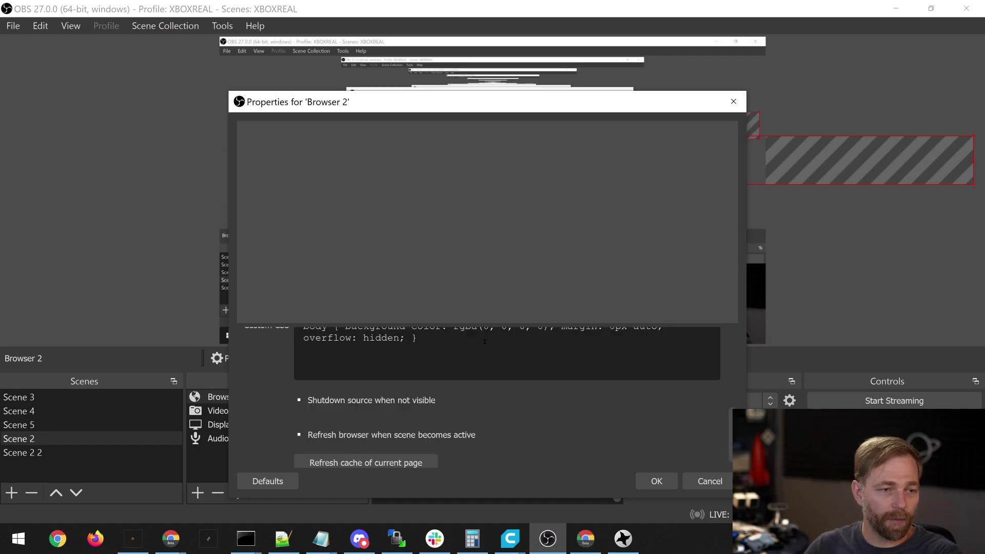
pyautogui.hotkey('ctrl', 'v')
# Review the pasted .output styling (Cousine, 3.2em) and apply the Custom CSS with OK.
pyautogui.scroll(5, 497, 362)
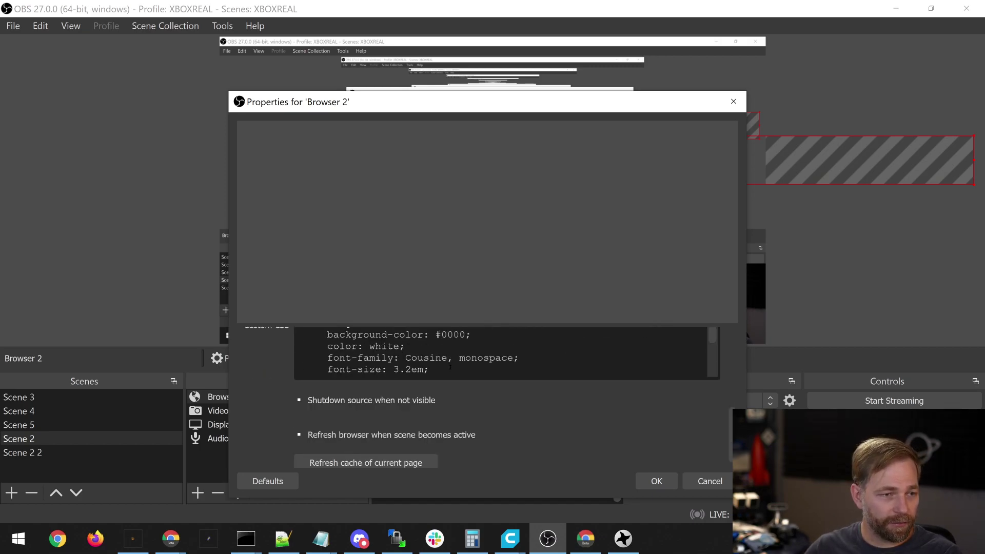
pyautogui.scroll(1, 329, 338)
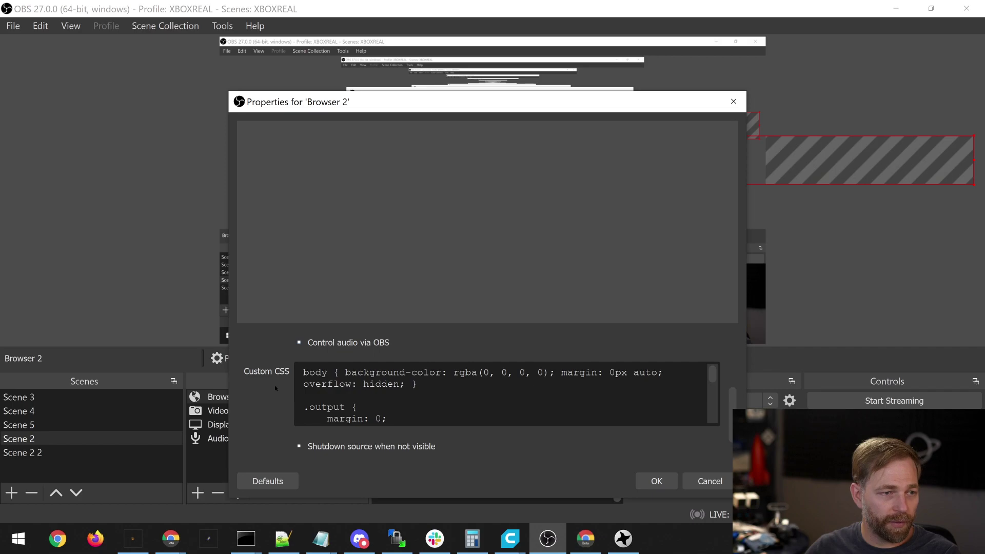
pyautogui.scroll(-1, 356, 384)
pyautogui.moveTo(713, 389); pyautogui.dragTo(707, 368)
pyautogui.scroll(-2, 418, 371)
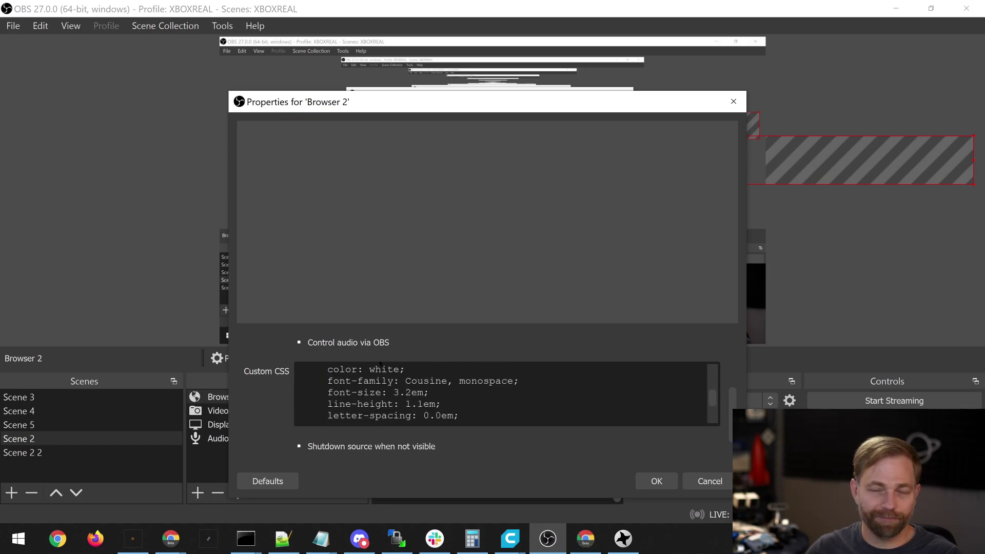
pyautogui.scroll(-1, 378, 364)
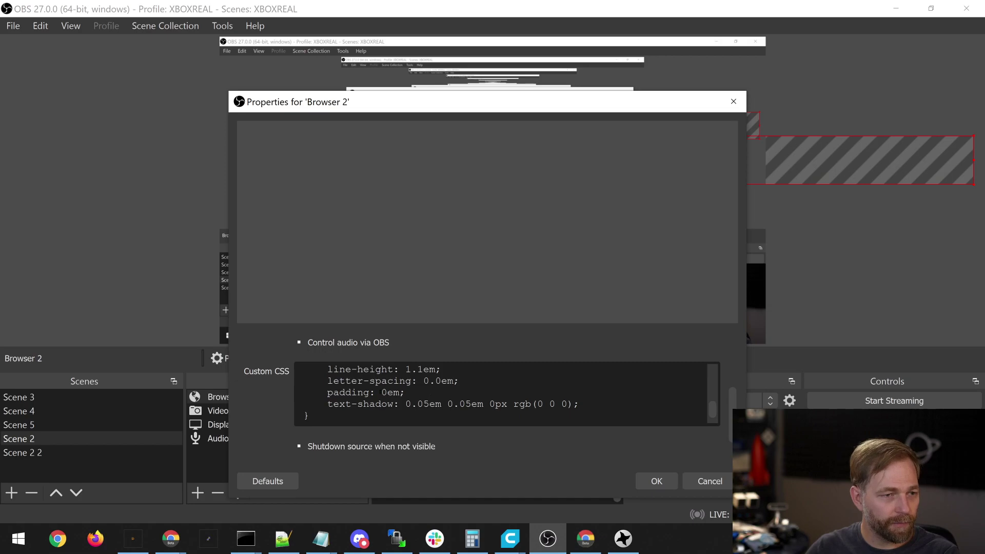
pyautogui.scroll(1, 379, 392)
pyautogui.moveTo(345, 392); pyautogui.dragTo(471, 380)
pyautogui.scroll(1, 398, 382)
pyautogui.click(382, 392)
pyautogui.scroll(-1, 413, 403)
pyautogui.moveTo(374, 392); pyautogui.dragTo(429, 392)
pyautogui.scroll(-1, 466, 394)
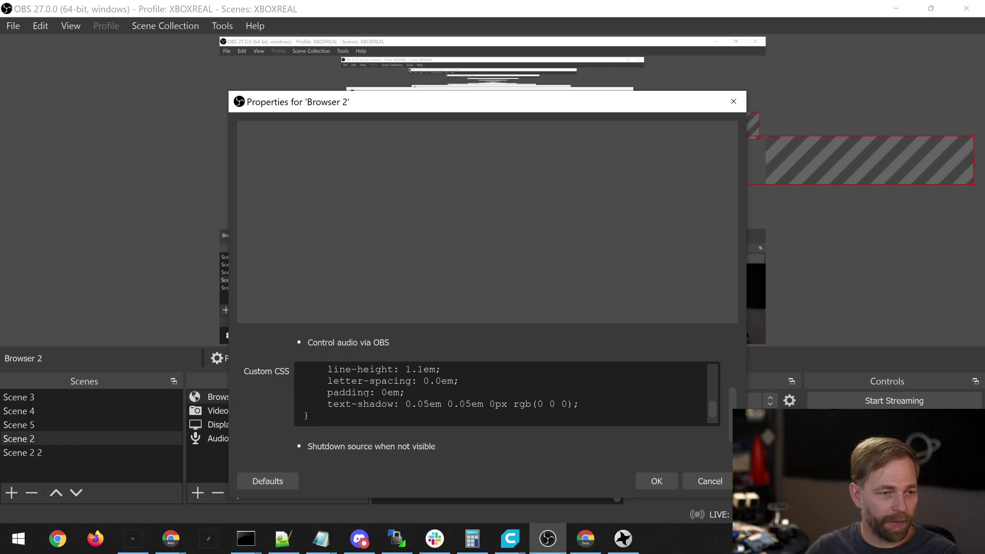
pyautogui.click(659, 477)
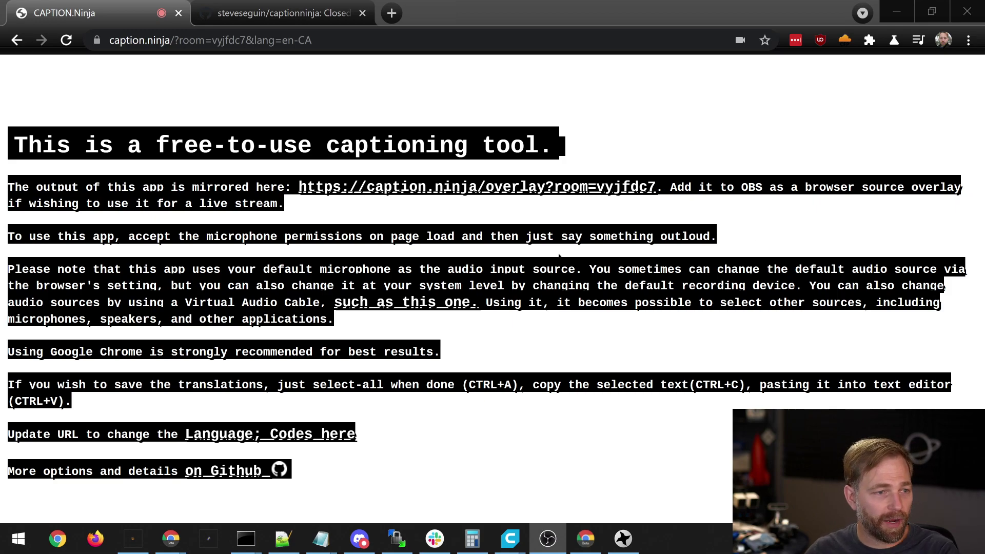
# Scroll the captionninja README, glance at the caption page, then return to the README.
pyautogui.click(284, 14)
pyautogui.scroll(-3, 475, 248)
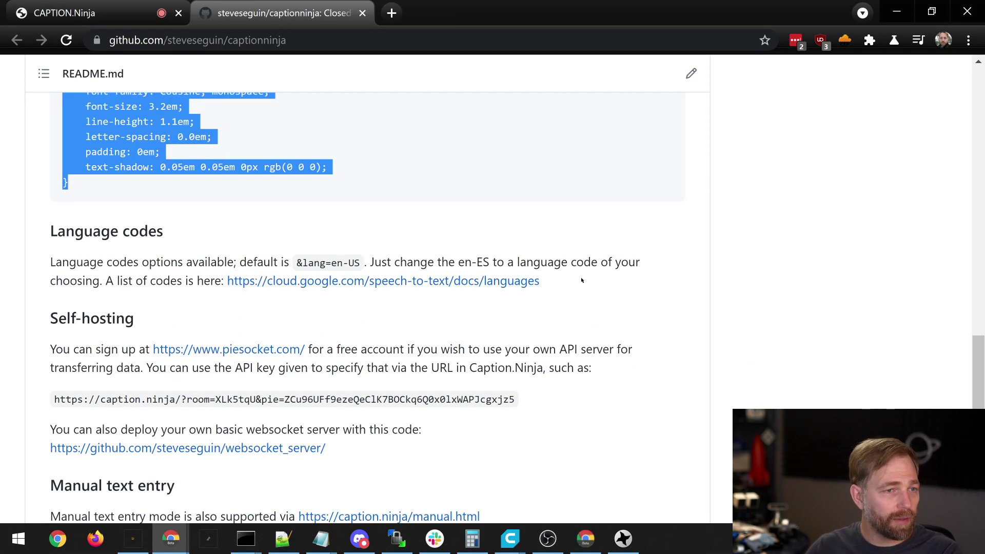
pyautogui.scroll(-1, 590, 264)
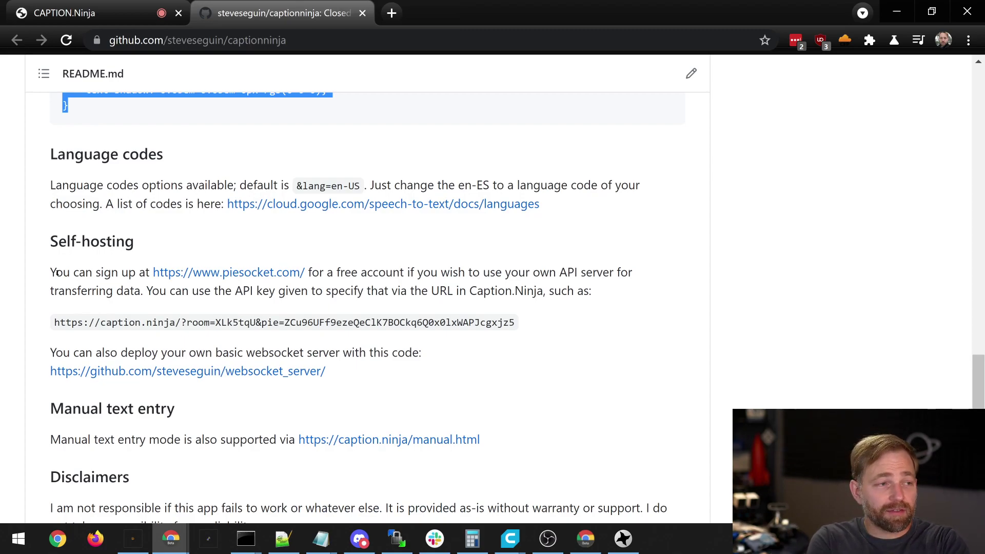
pyautogui.hotkey('ctrl', 'shift', 'Tab')
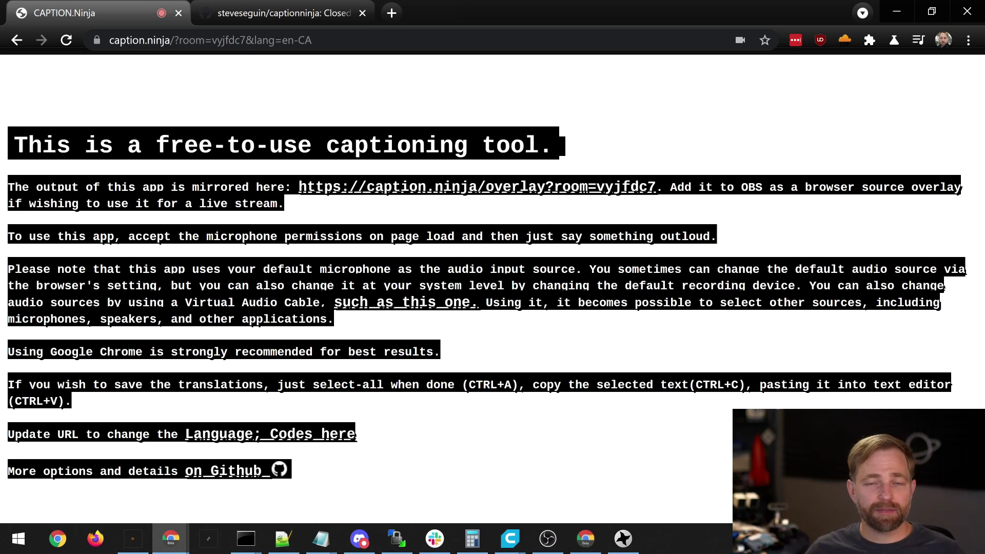
pyautogui.click(251, 12)
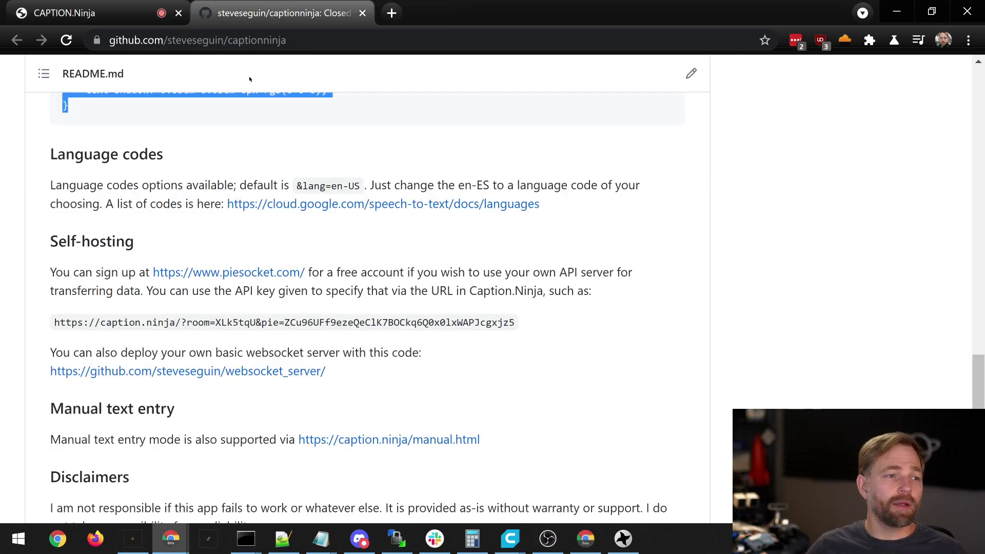
# Open the websocket_server repository in a new tab, view it, close it, and select the example caption.ninja URL.
pyautogui.rightClick(162, 369)
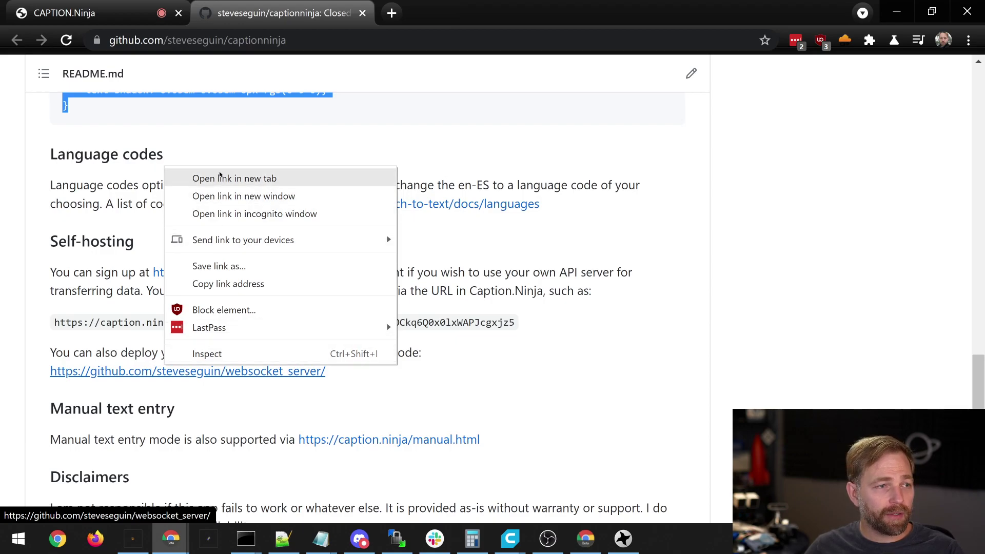
pyautogui.click(220, 178)
pyautogui.click(462, 13)
pyautogui.scroll(-8, 387, 249)
pyautogui.scroll(8, 387, 249)
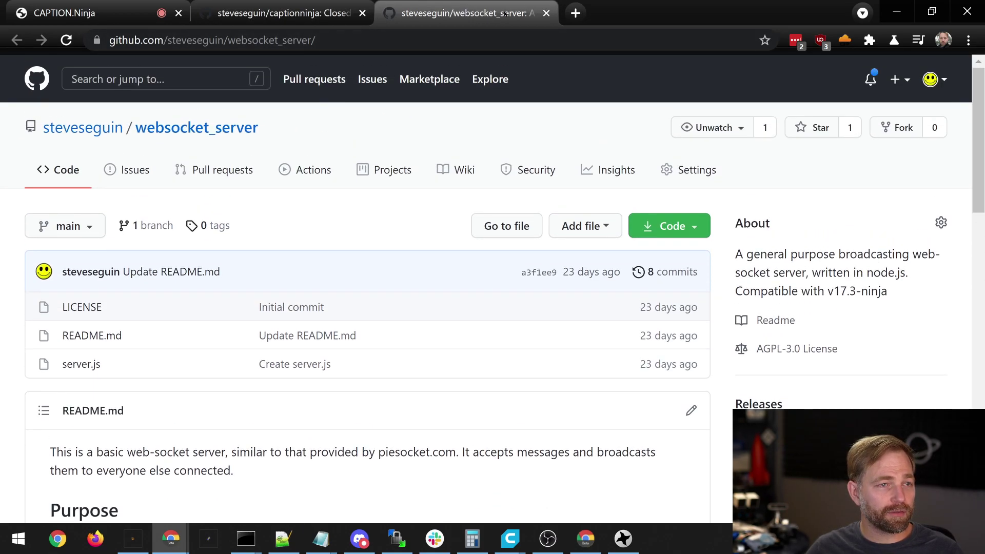
pyautogui.click(546, 13)
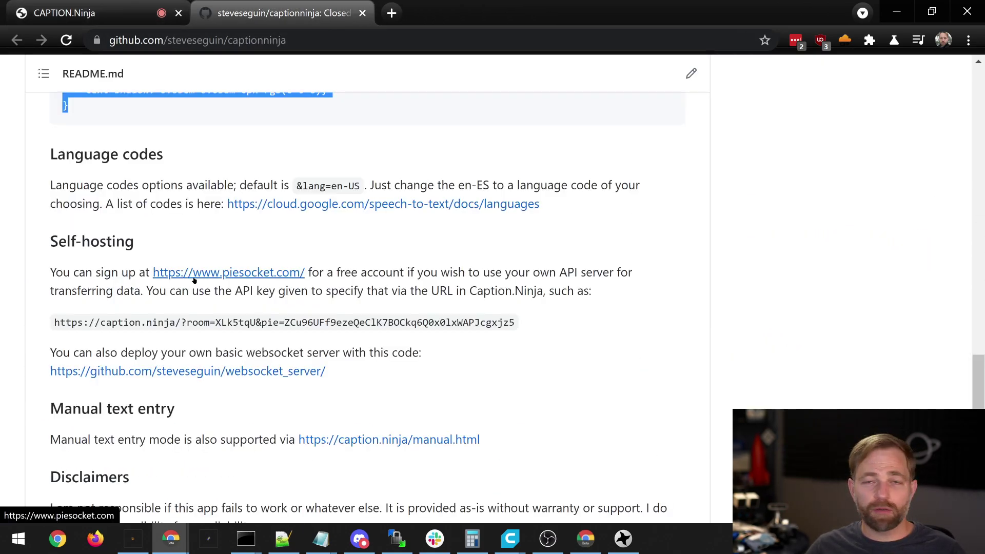
pyautogui.moveTo(164, 323); pyautogui.dragTo(515, 323)
pyautogui.click(401, 307)
pyautogui.doubleClick(269, 324)
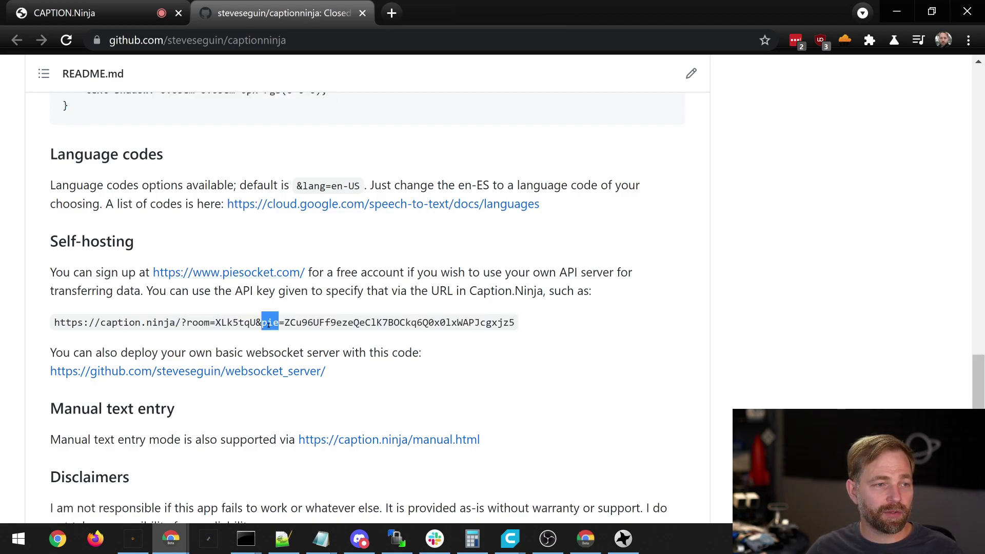
pyautogui.doubleClick(311, 323)
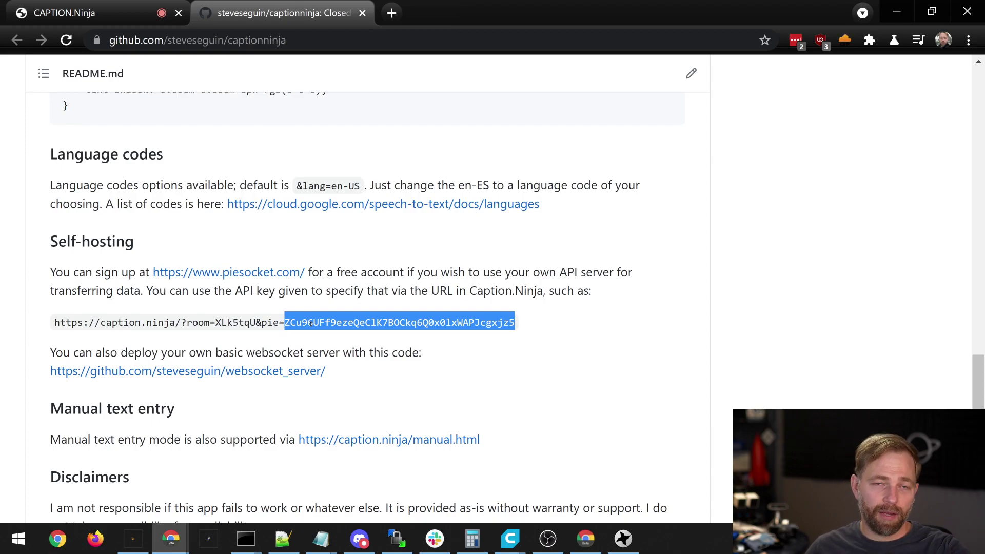
pyautogui.click(371, 288)
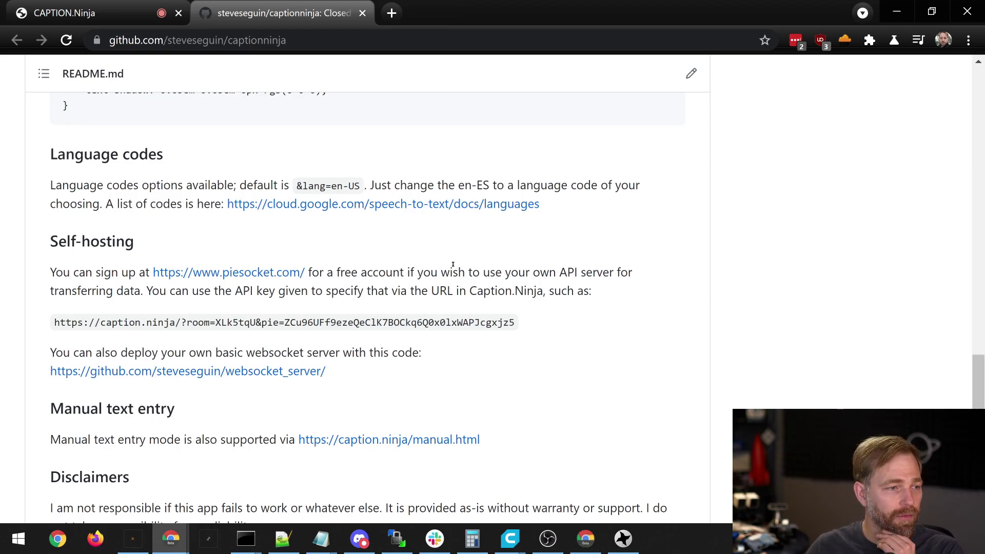
pyautogui.scroll(-3, 450, 266)
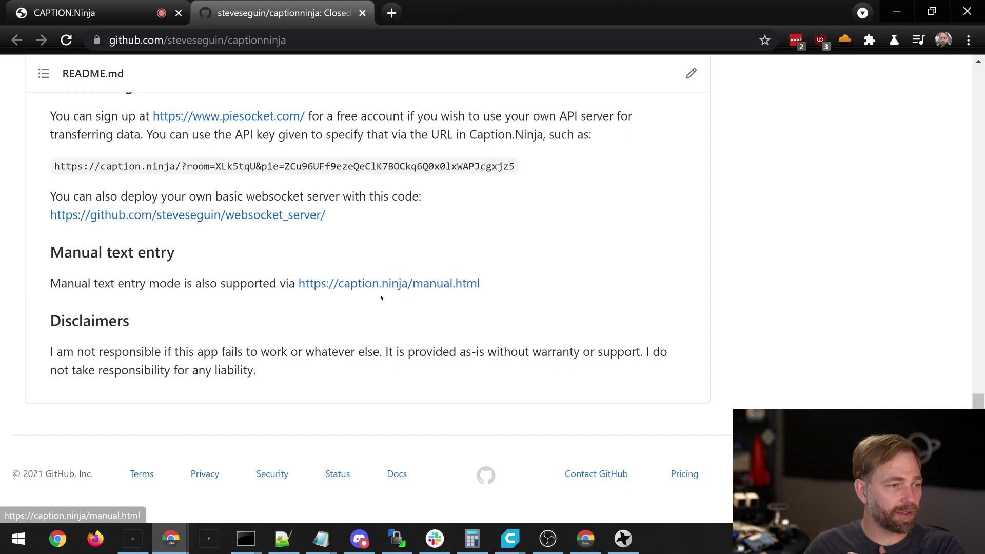
pyautogui.scroll(15, 228, 349)
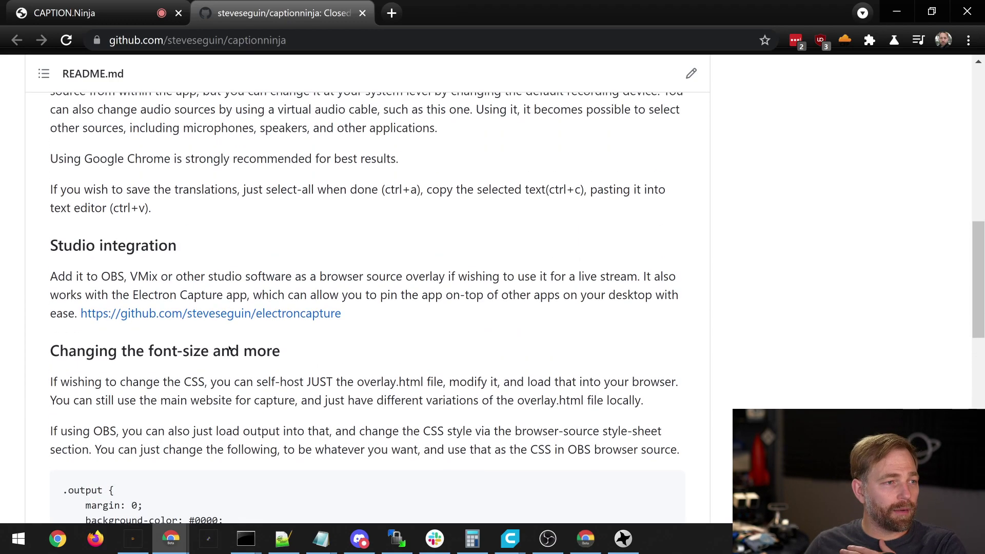
pyautogui.scroll(4, 229, 346)
pyautogui.scroll(3, 233, 331)
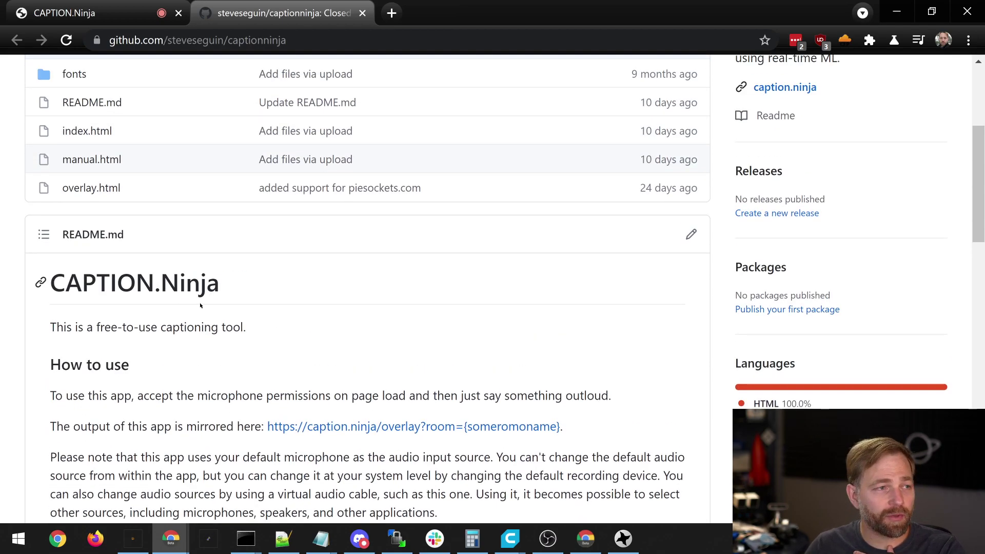
pyautogui.scroll(5, 264, 310)
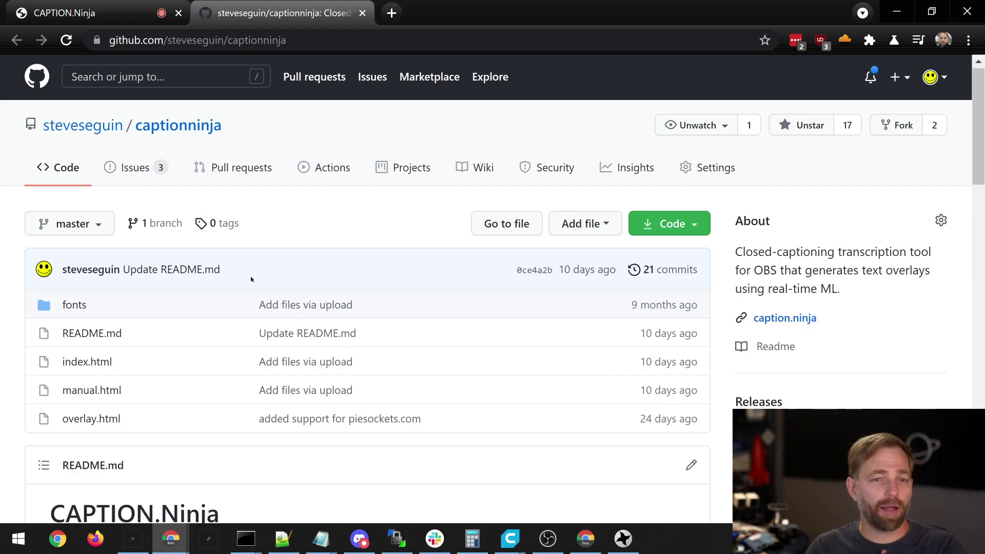
pyautogui.scroll(-3, 159, 300)
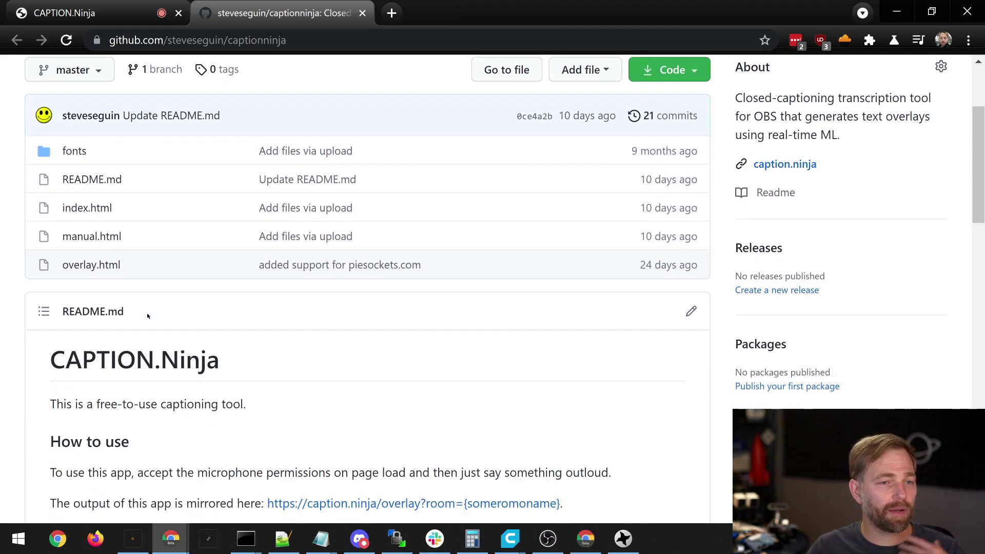
pyautogui.scroll(-3, 144, 317)
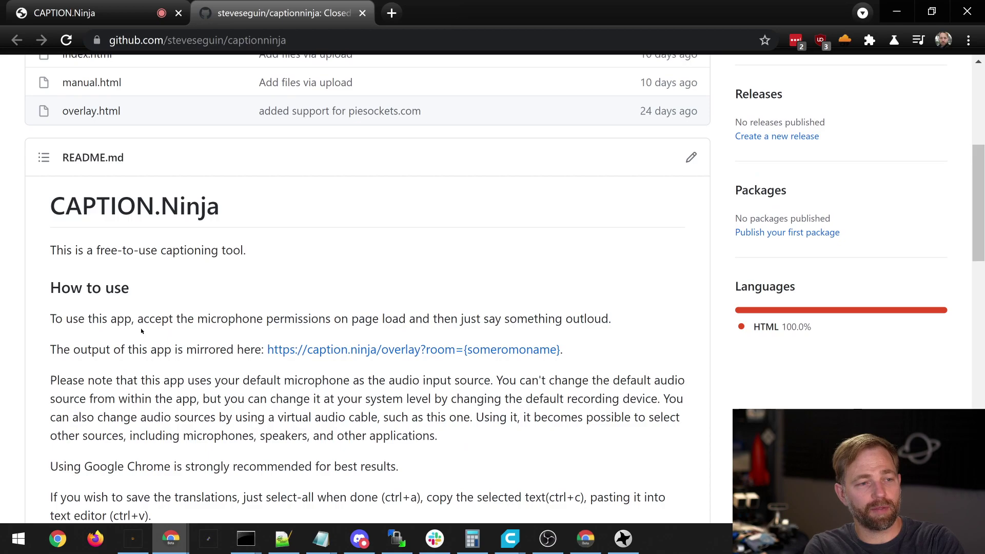
pyautogui.scroll(6, 141, 331)
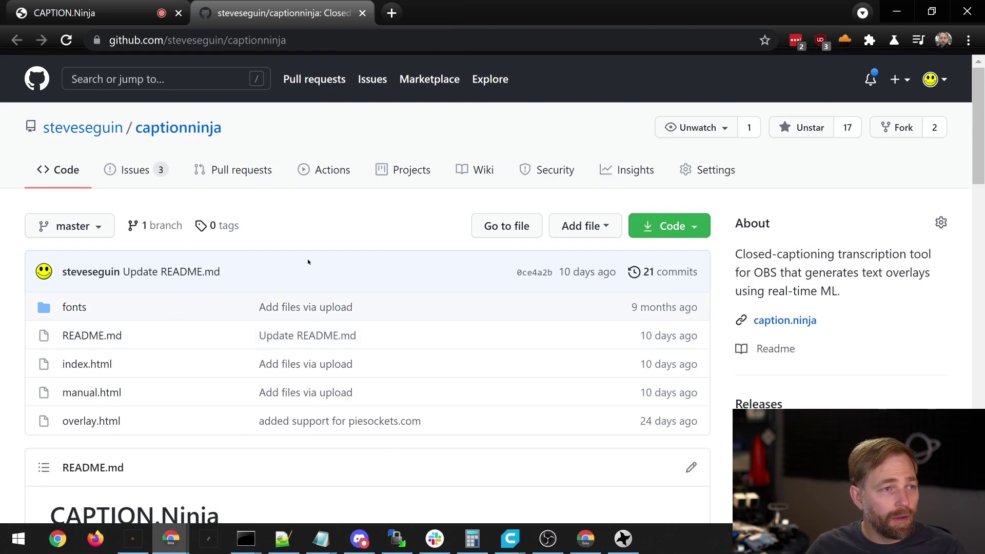
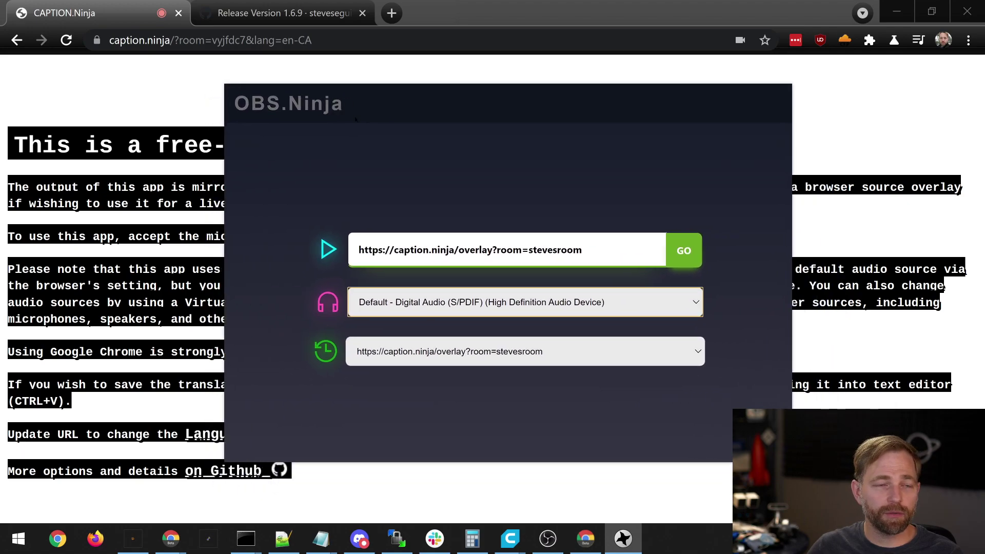
# Check the capture window's menu, move the window aside, and close it with Alt+F4.
pyautogui.rightClick(395, 198)
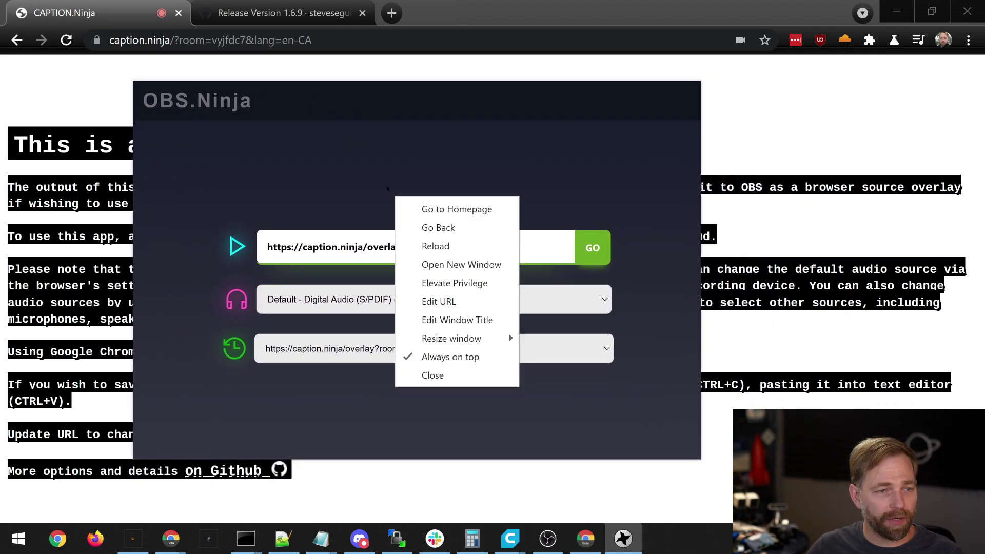
pyautogui.click(692, 451)
pyautogui.moveTo(424, 121); pyautogui.dragTo(591, 98)
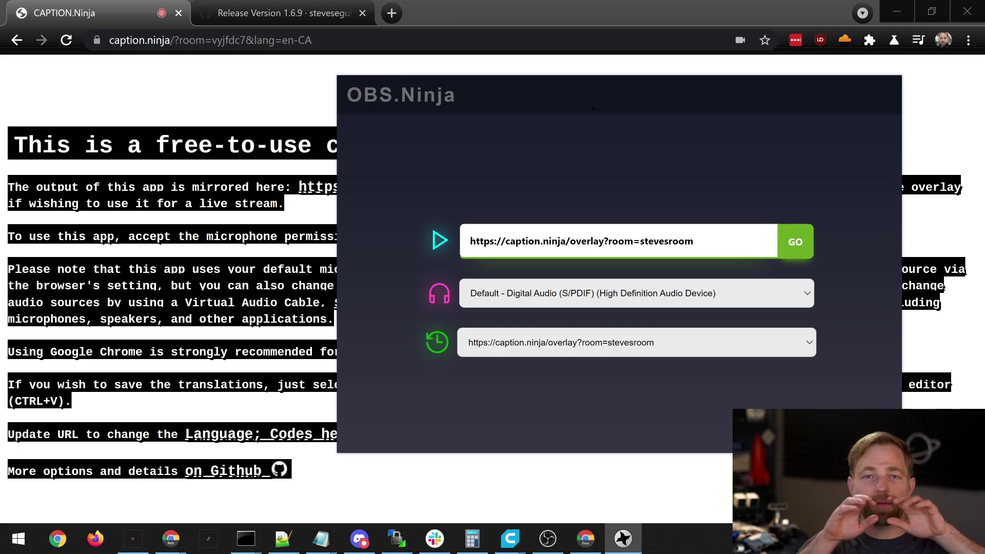
pyautogui.hotkey('alt', 'F4')
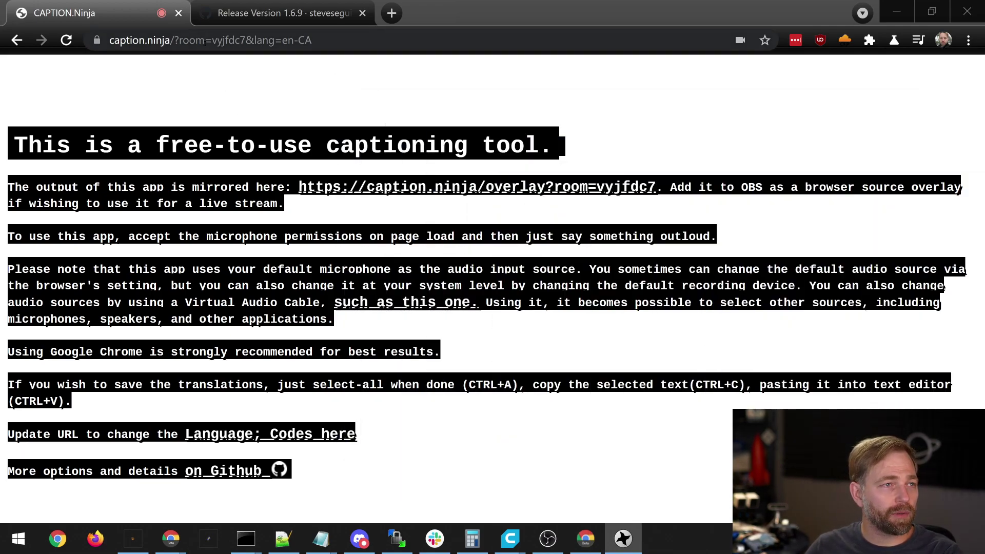
pyautogui.moveTo(171, 40); pyautogui.dragTo(433, 71)
# Navigate the browser to the caption.ninja/manual page.
pyautogui.write('a')
pyautogui.press('BackSpace')
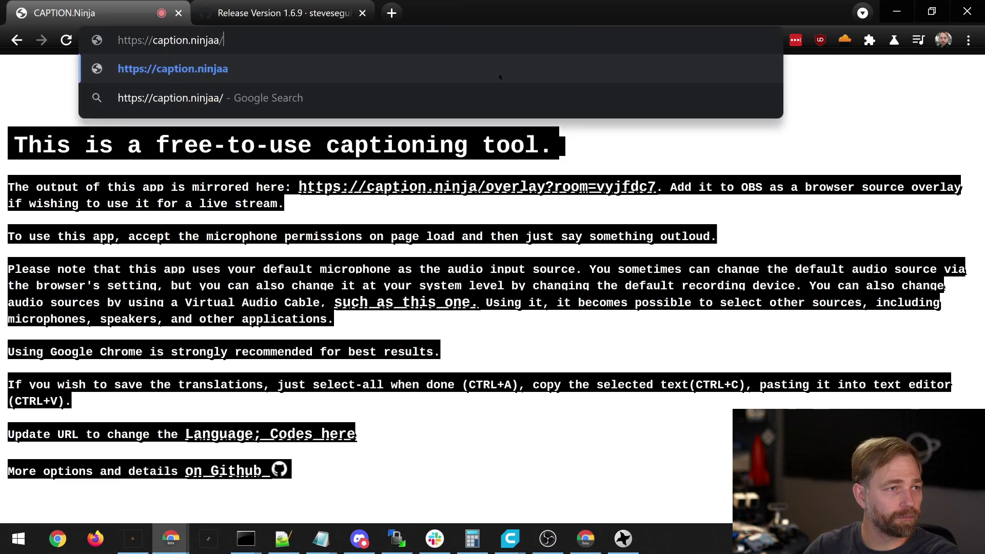
pyautogui.write('/ca')
pyautogui.press('BackSpace')
pyautogui.write('manual')
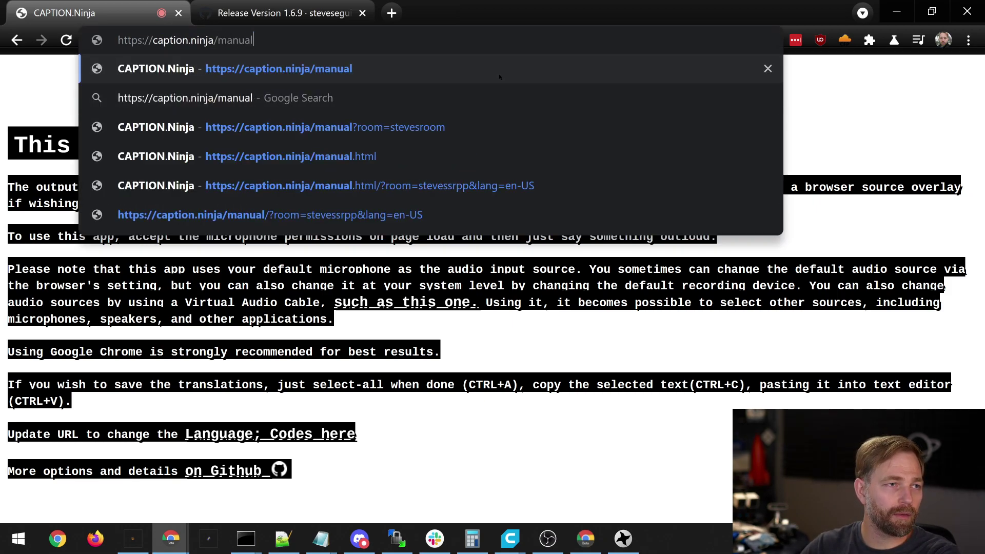
pyautogui.press('Return')
# Copy the overlay link address and load it in the Electron Capture window.
pyautogui.rightClick(441, 333)
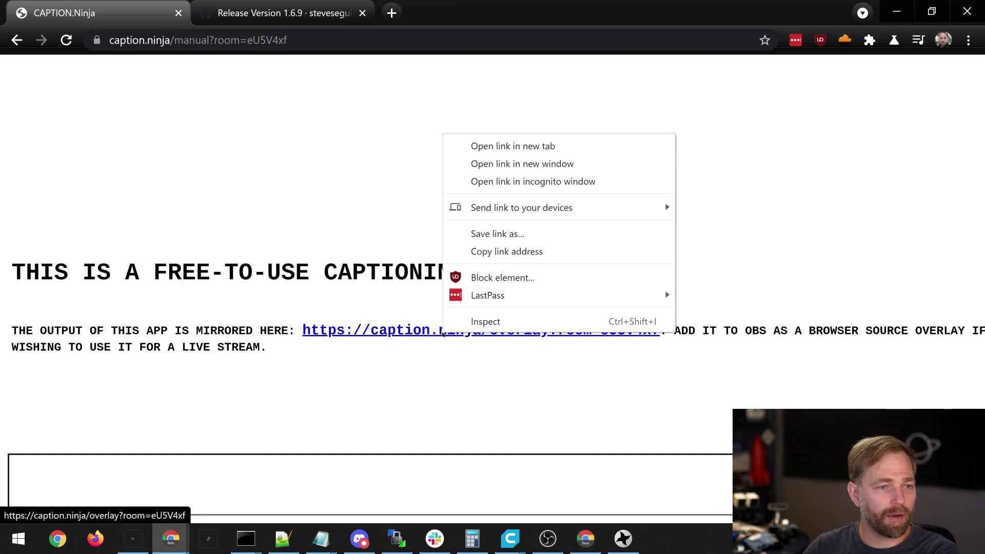
pyautogui.click(530, 244)
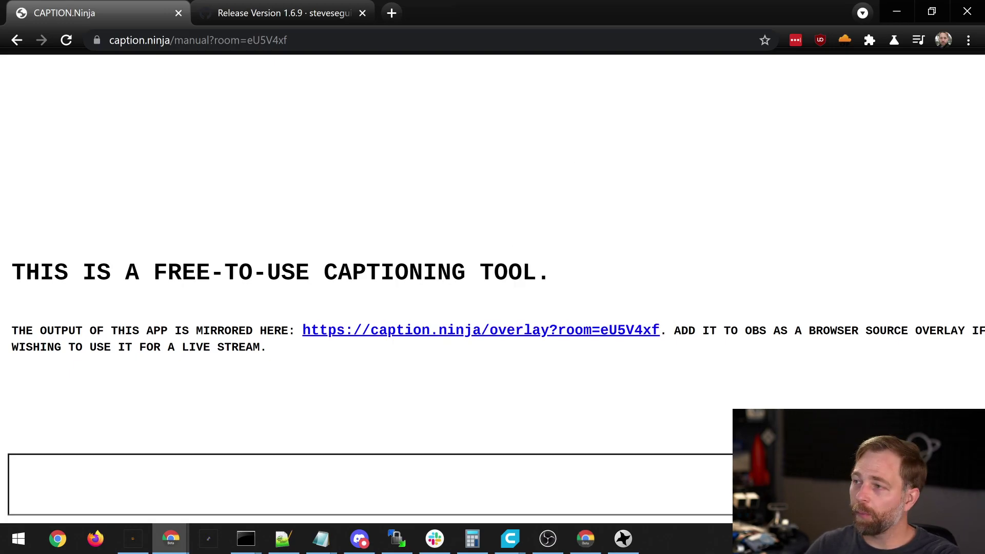
pyautogui.hotkey('alt', 'Tab')
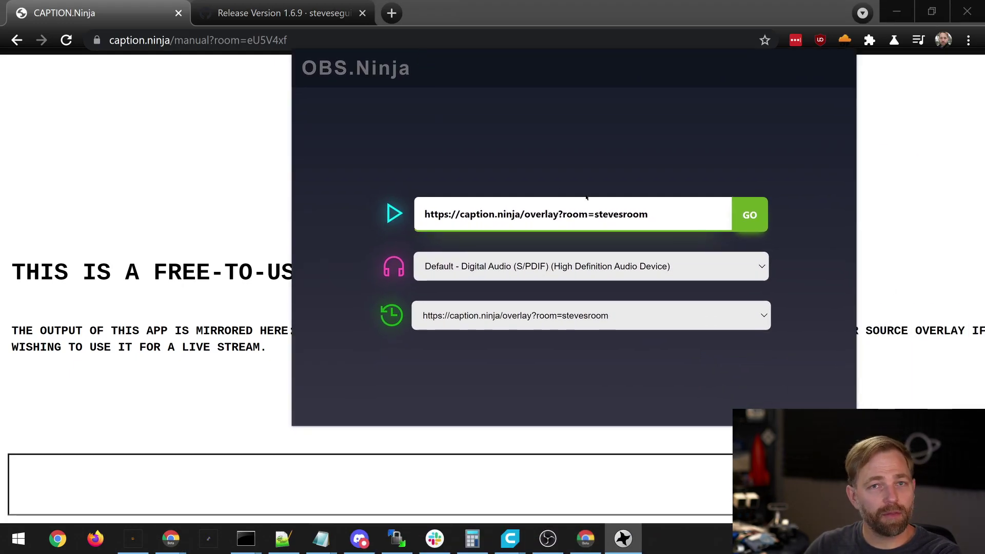
pyautogui.moveTo(686, 214); pyautogui.dragTo(252, 214)
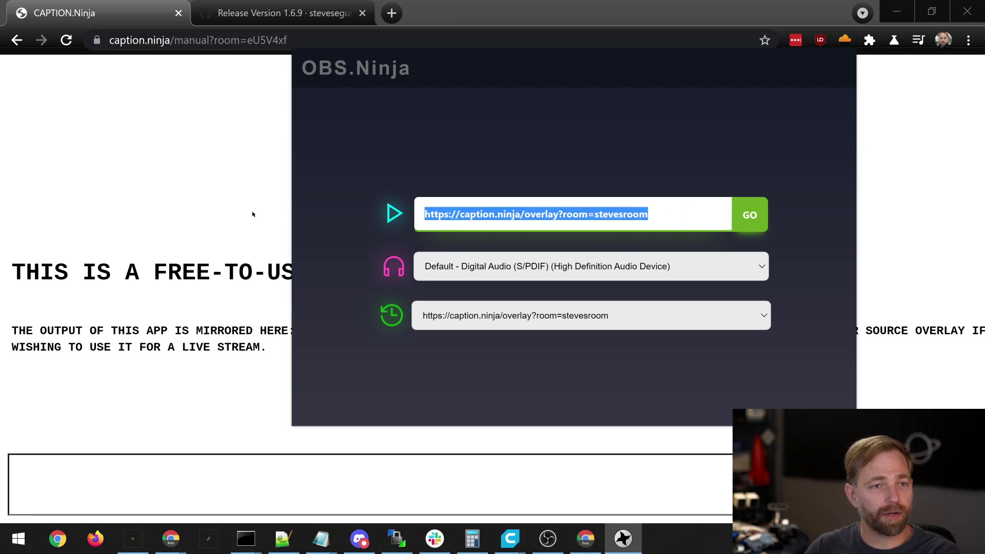
pyautogui.hotkey('ctrl', 'v')
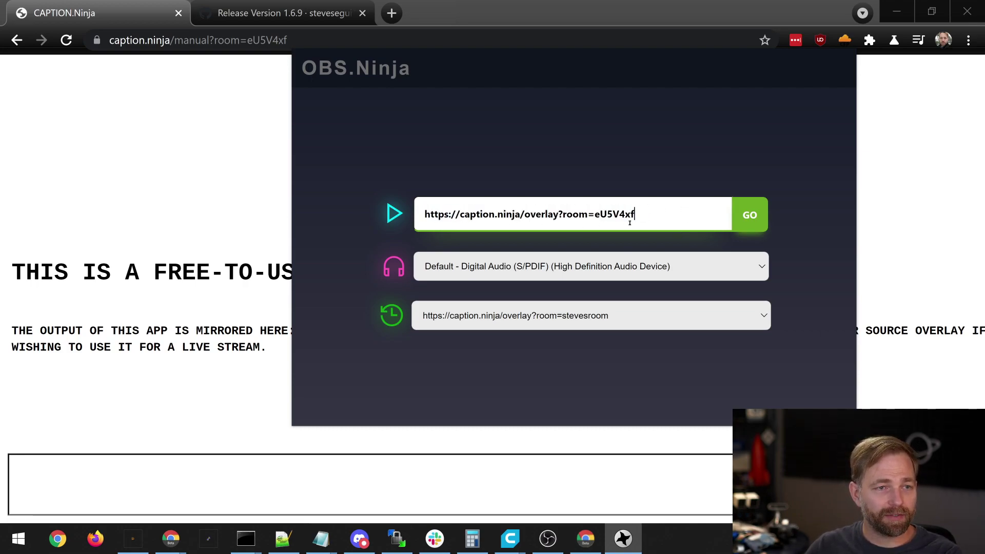
pyautogui.click(747, 216)
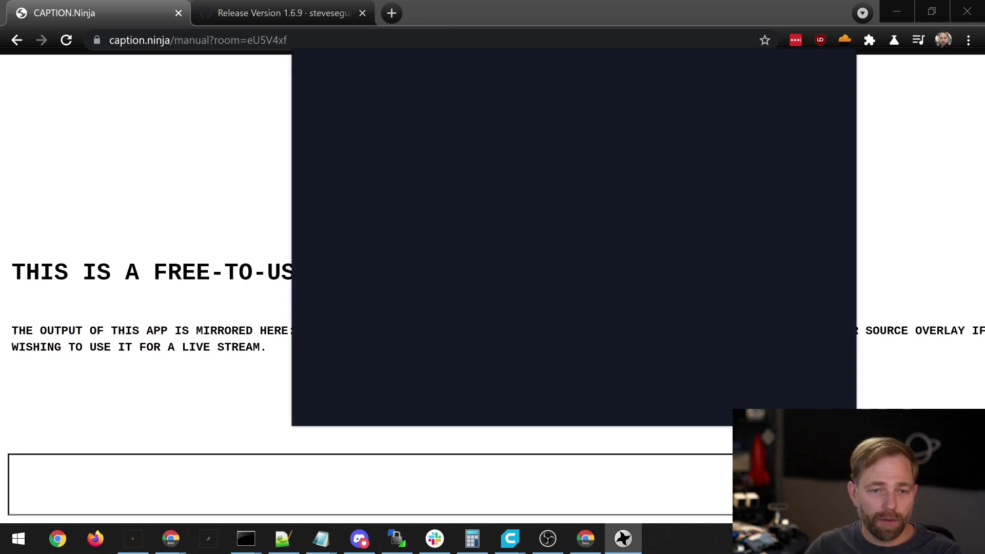
# Shrink the overlay window, set it Always on top, and move it top-right.
pyautogui.moveTo(856, 426); pyautogui.dragTo(703, 249)
pyautogui.rightClick(583, 179)
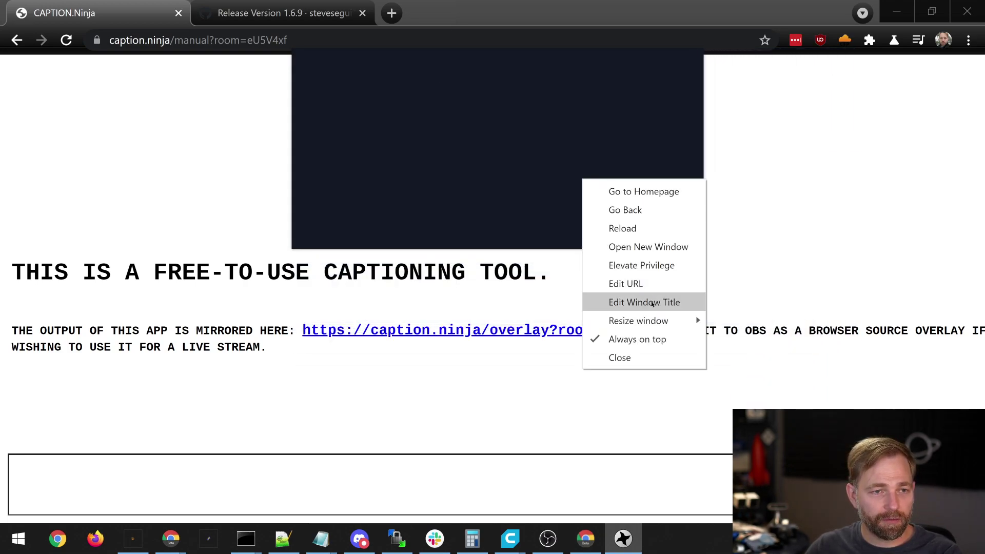
pyautogui.click(645, 340)
pyautogui.moveTo(465, 72); pyautogui.dragTo(706, 49)
# Send three test caption lines from the manual caption entry box.
pyautogui.click(214, 482)
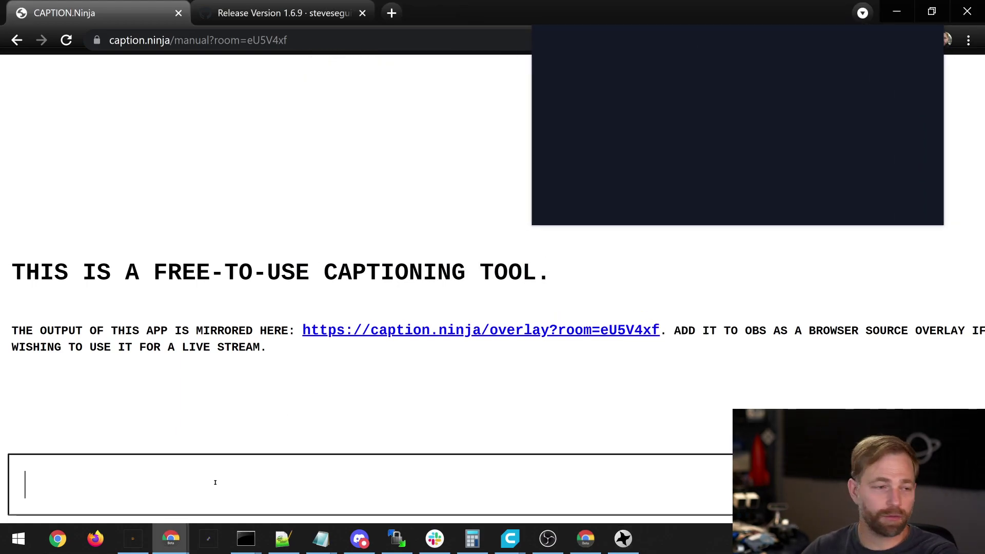
pyautogui.write('kasdfjkasdfkasdf')
pyautogui.press('Return')
pyautogui.write('tjsdfasdfasdf')
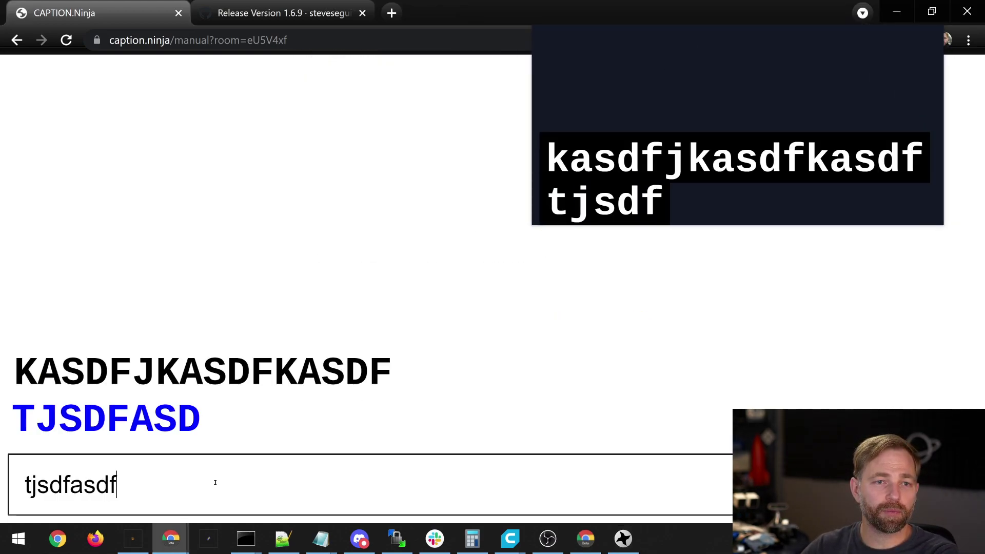
pyautogui.press('Return')
pyautogui.write('asdfksdfasdf')
pyautogui.press('Return')
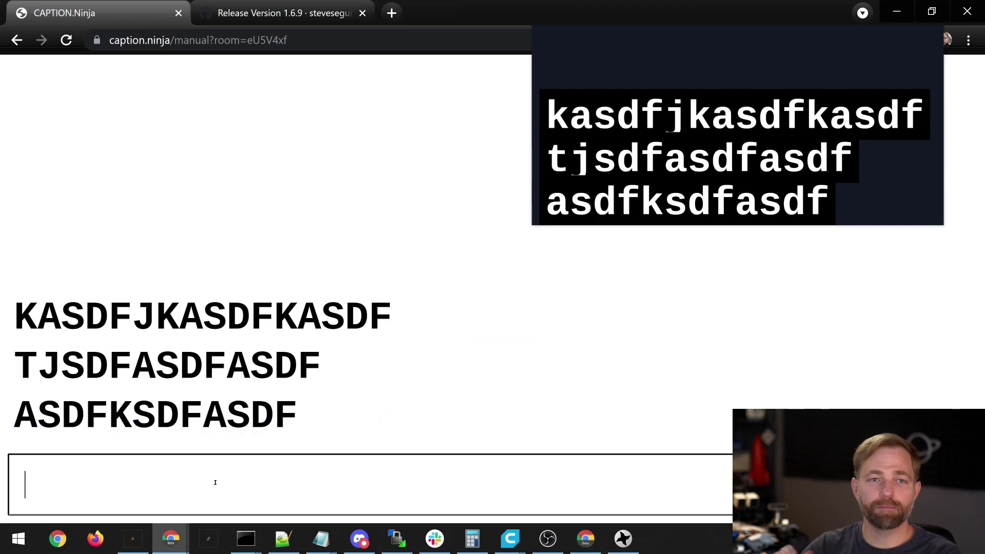
# Type a fourth test caption, clear it unsent, and nudge the overlay down-left.
pyautogui.moveTo(651, 48); pyautogui.dragTo(651, 26)
pyautogui.click(163, 479)
pyautogui.write('d')
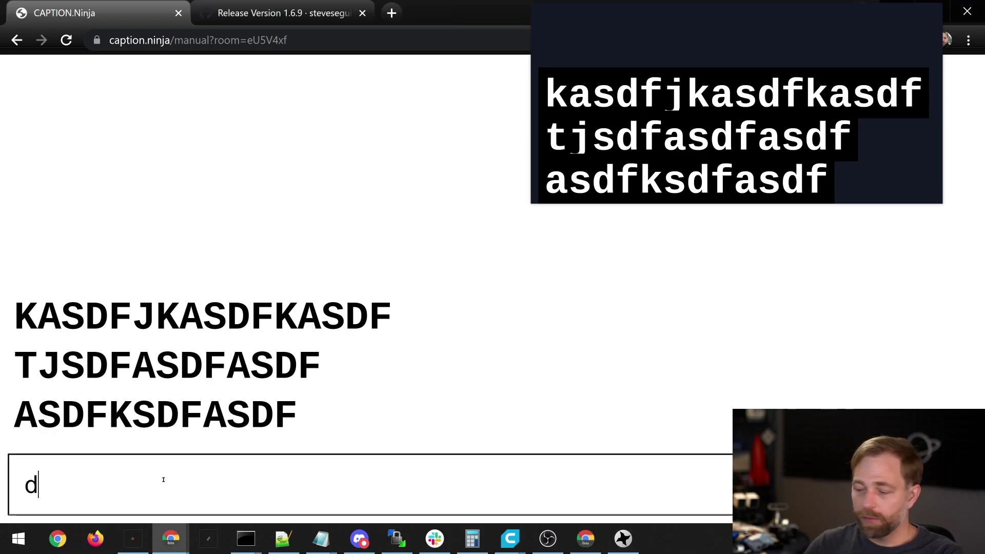
pyautogui.write('asdfjasdfasdj')
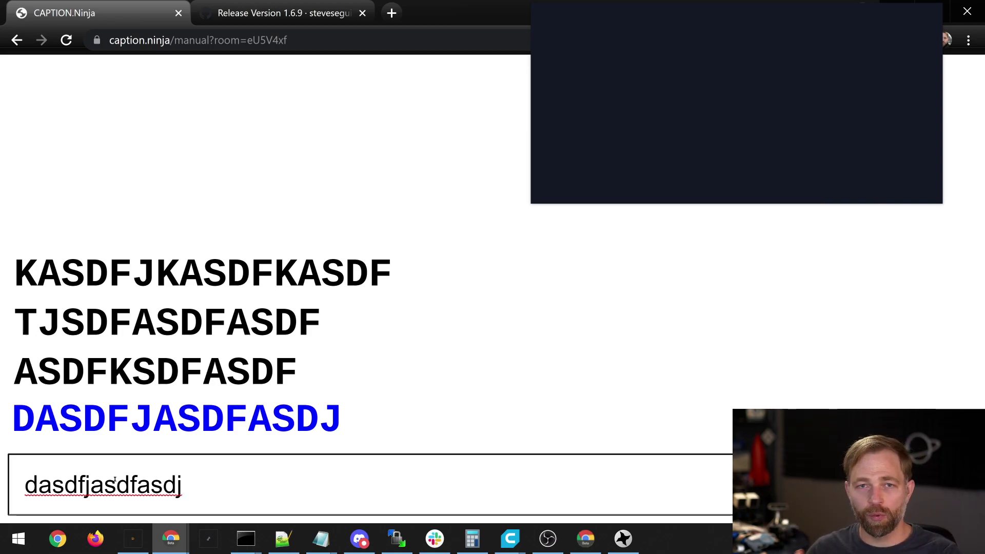
pyautogui.hotkey('ctrl', 'a')
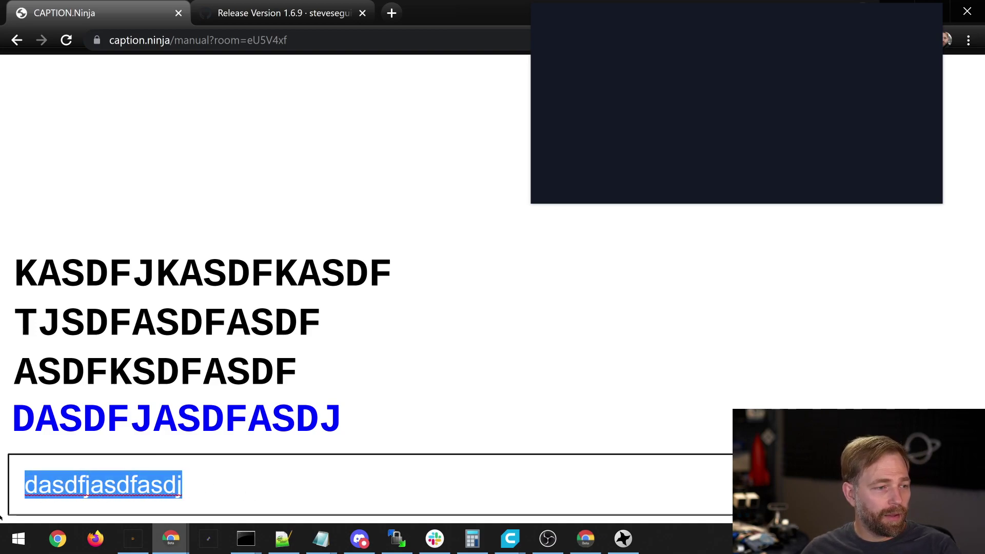
pyautogui.press('BackSpace')
pyautogui.moveTo(601, 34); pyautogui.dragTo(540, 75)
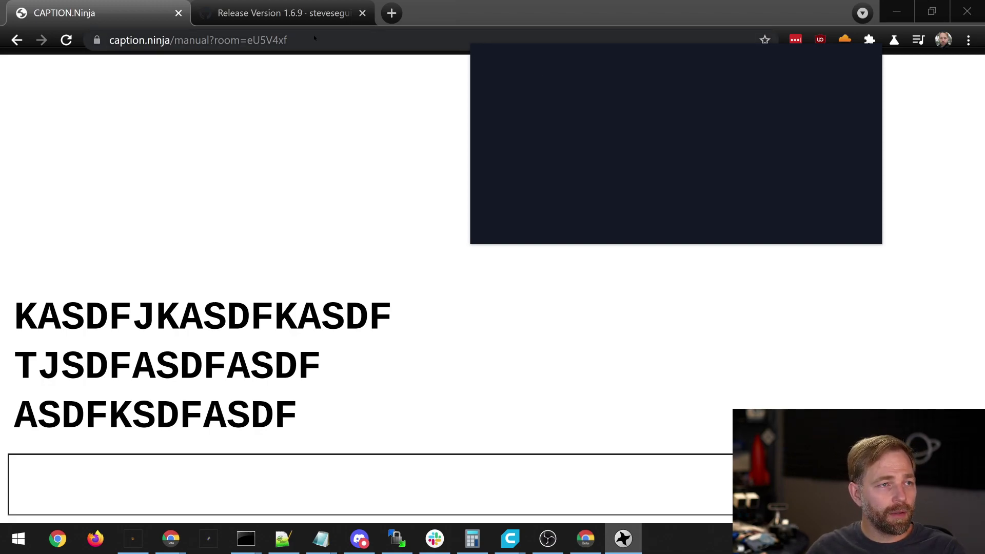
pyautogui.click(282, 13)
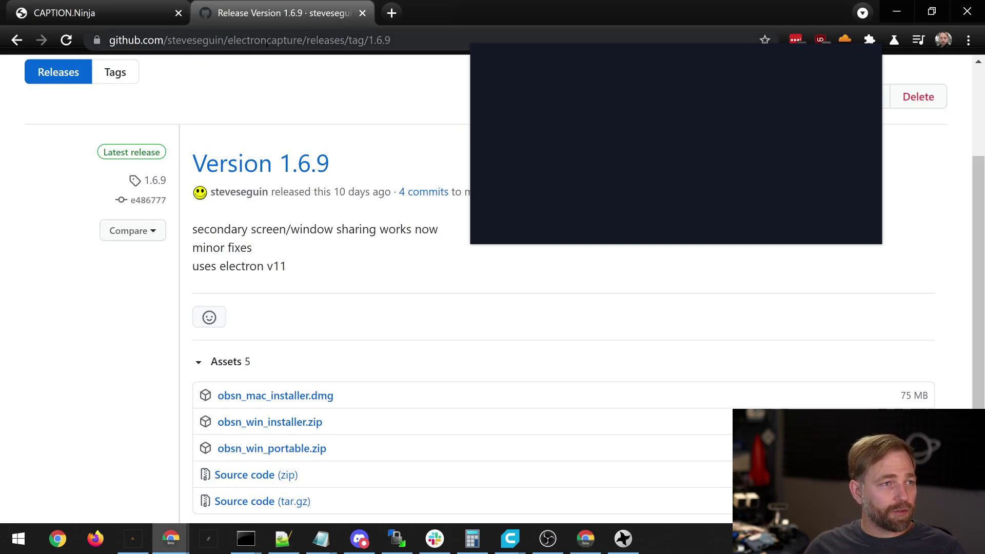
pyautogui.doubleClick(263, 41)
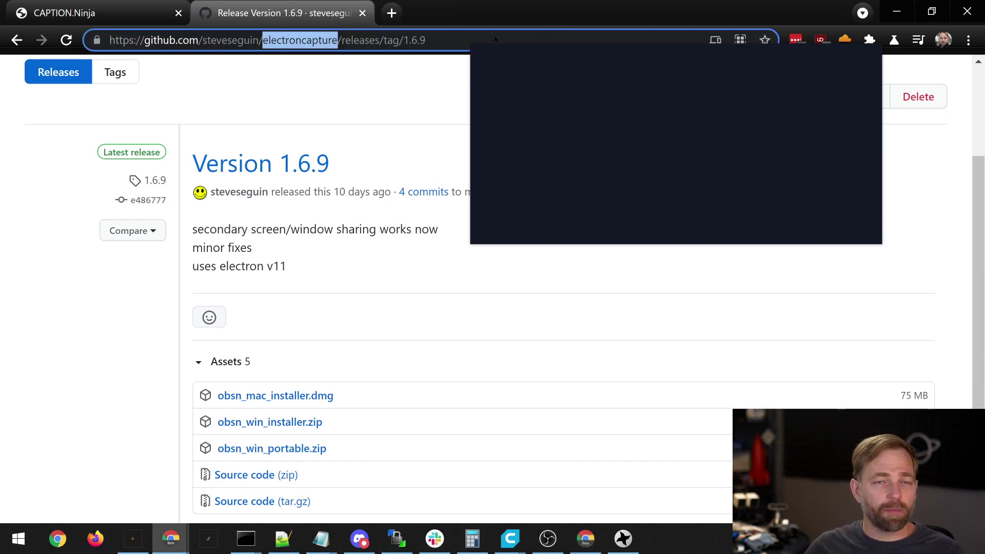
pyautogui.doubleClick(230, 40)
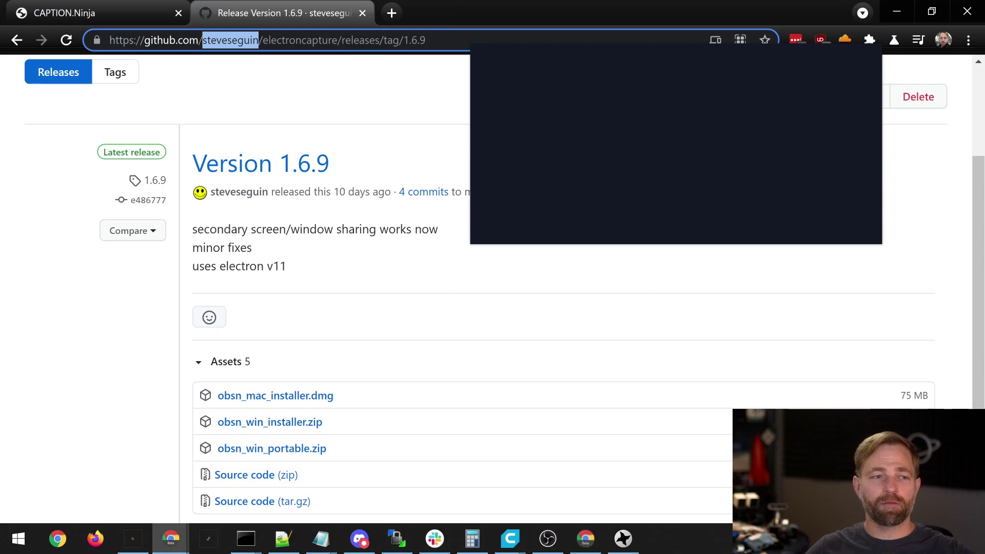
pyautogui.click(97, 13)
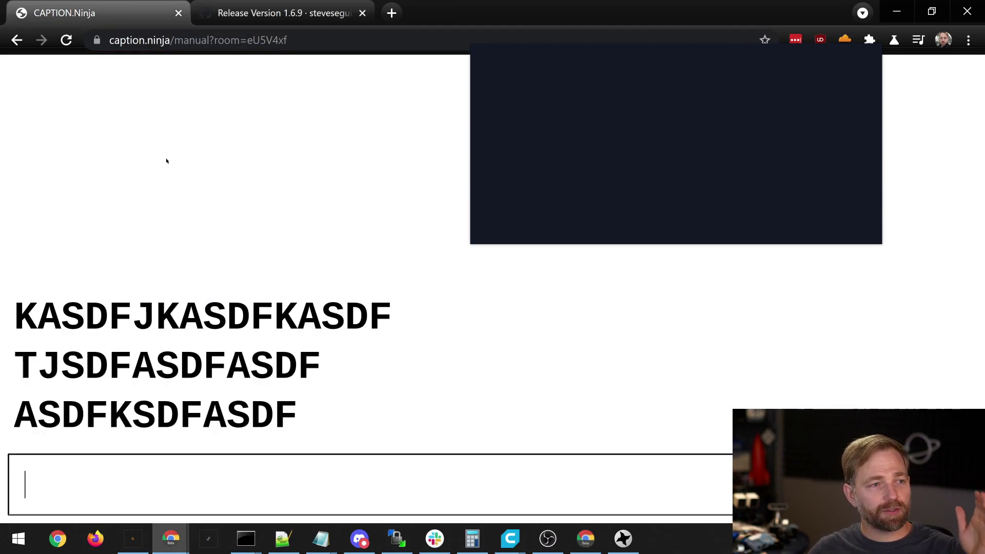